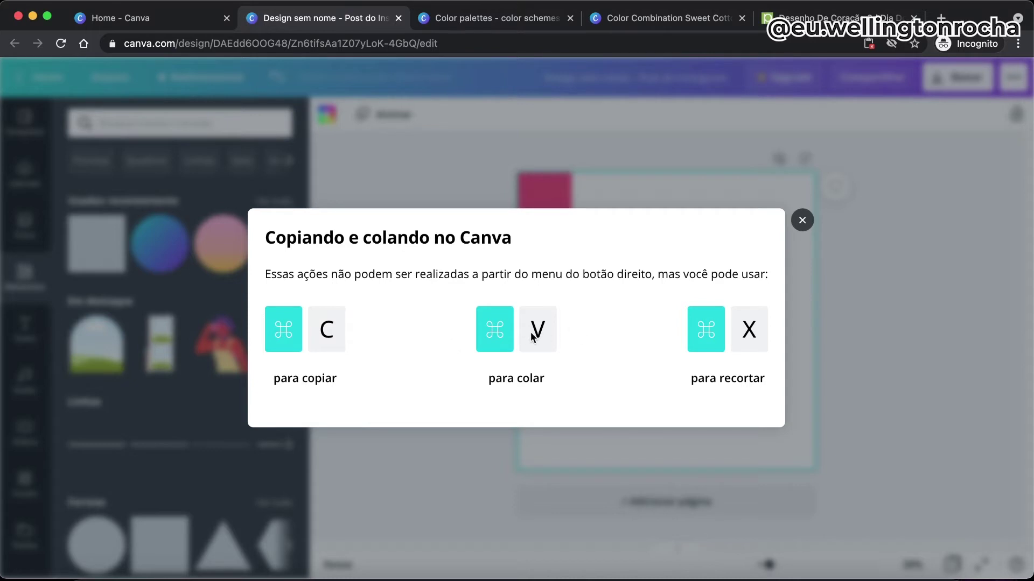
Paste a copy of the pink square and place it beside the original along the page's upper edge
click(802, 220)
click(545, 208)
right_click(652, 236)
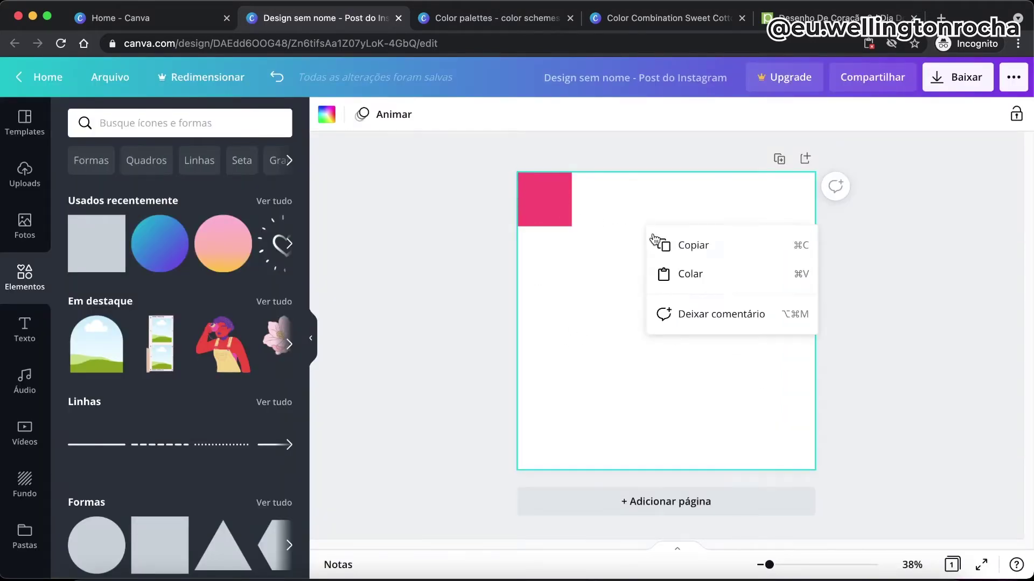
click(662, 274)
click(801, 220)
key(super+v)
drag(547, 208, 619, 198)
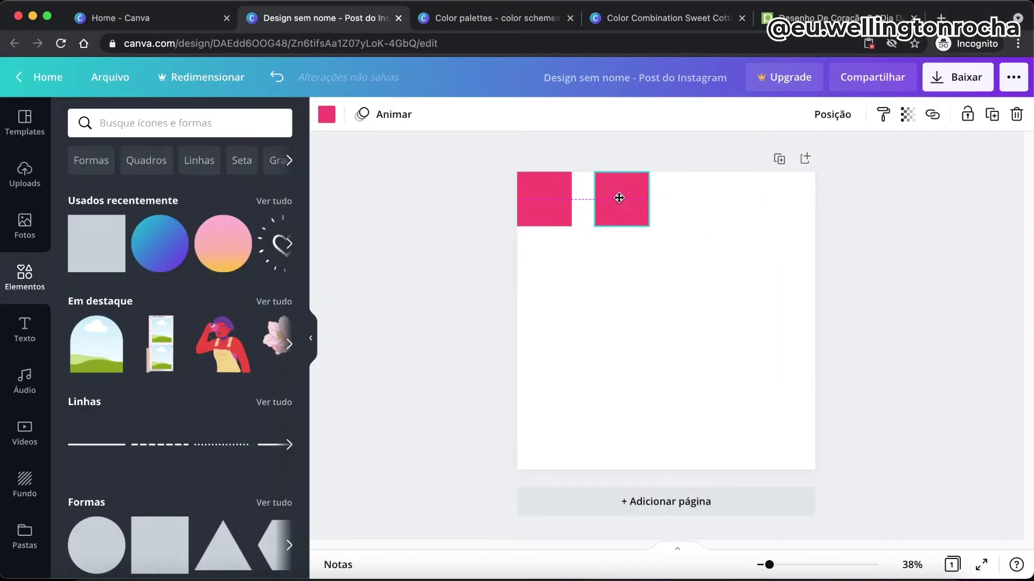
Paste two more copies of the pink square and line up all four squares edge to edge in one row
key(super+v)
drag(547, 210, 761, 203)
key(super+v)
drag(607, 212, 589, 208)
drag(680, 203, 640, 203)
drag(746, 203, 695, 203)
Set the second square's colour to the palette's Hot Pink, #FB6B90
click(632, 21)
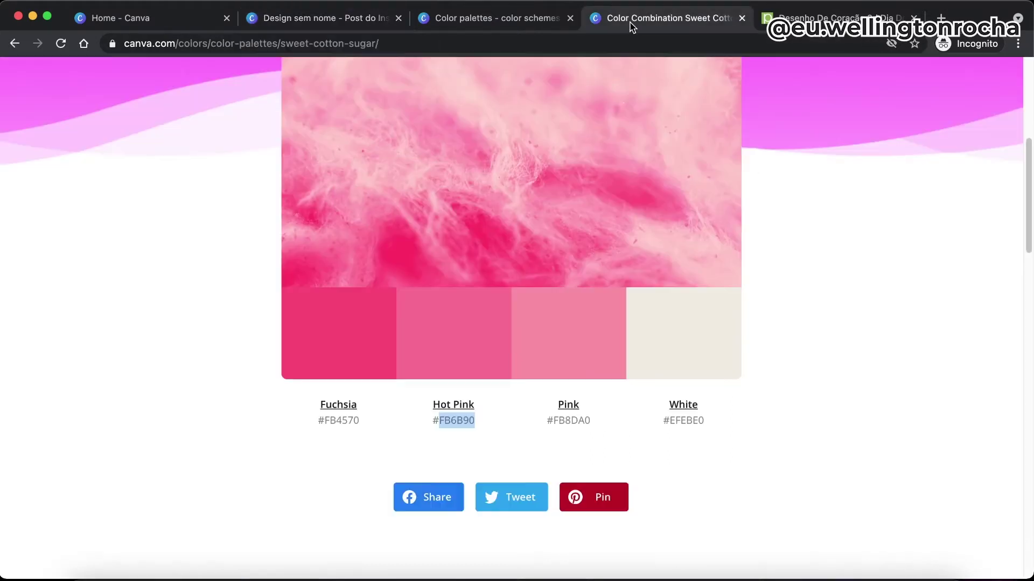
click(292, 26)
click(580, 181)
click(319, 120)
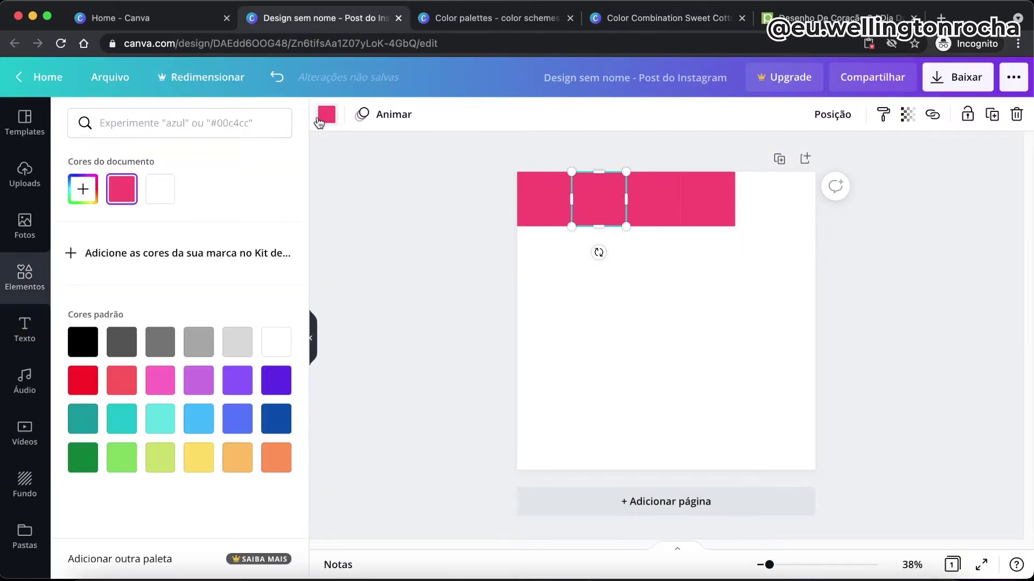
click(83, 189)
text(#FB6B90)
click(326, 120)
Copy the Pink code from the Sweet Cotton Sugar palette page and set the third square's colour to #FB8DA0
click(612, 20)
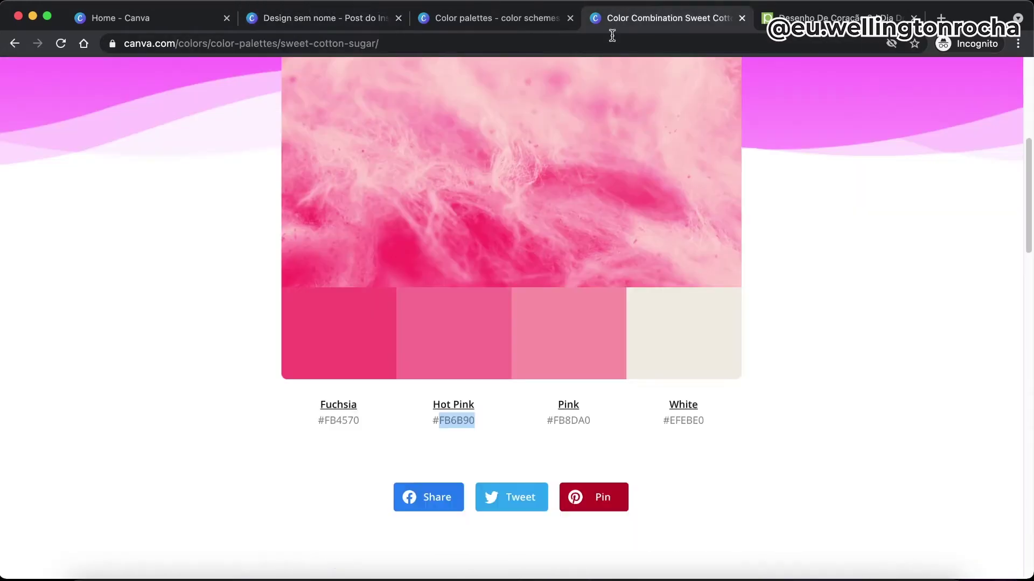
double_click(572, 420)
key(super+c)
click(291, 21)
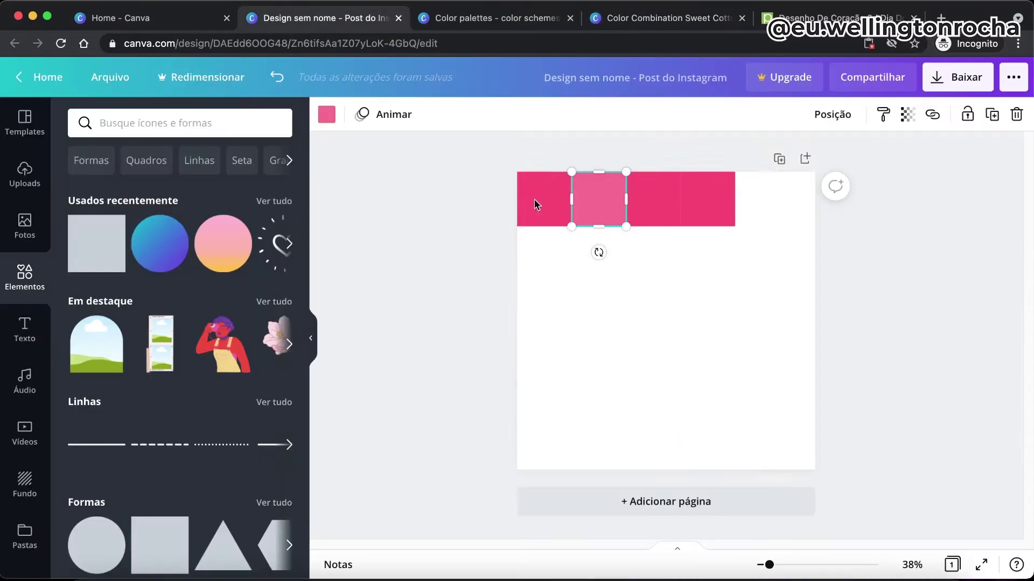
click(646, 203)
click(328, 116)
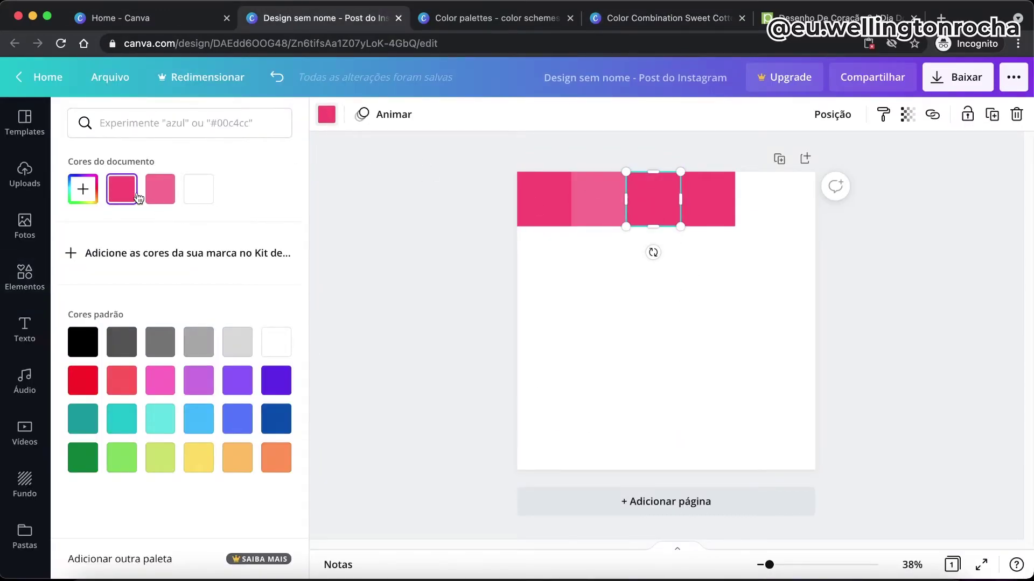
click(82, 188)
key(super+v)
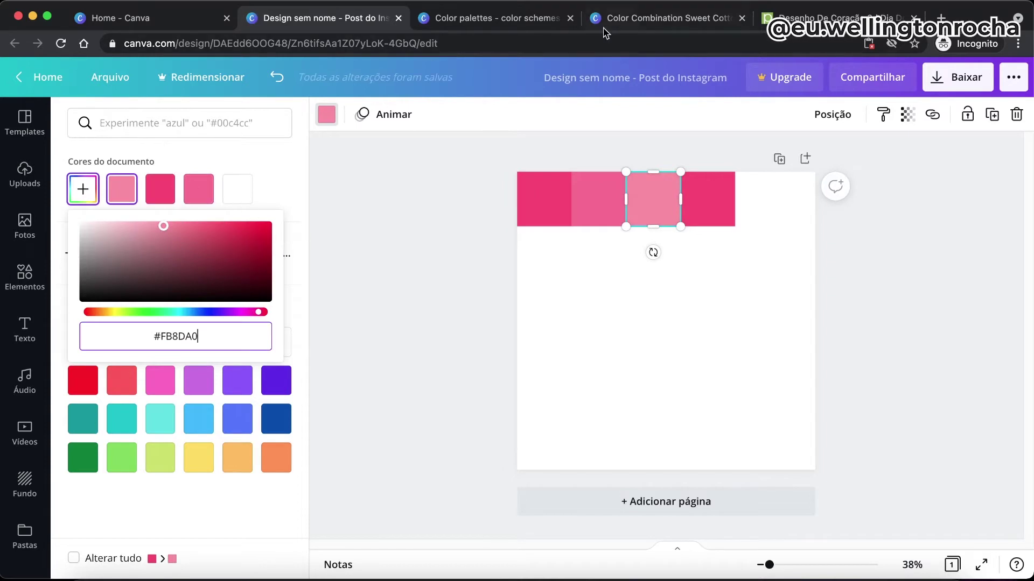
Copy the White code from the palette page and set the fourth square's colour to #EFEBE0
click(607, 22)
double_click(673, 421)
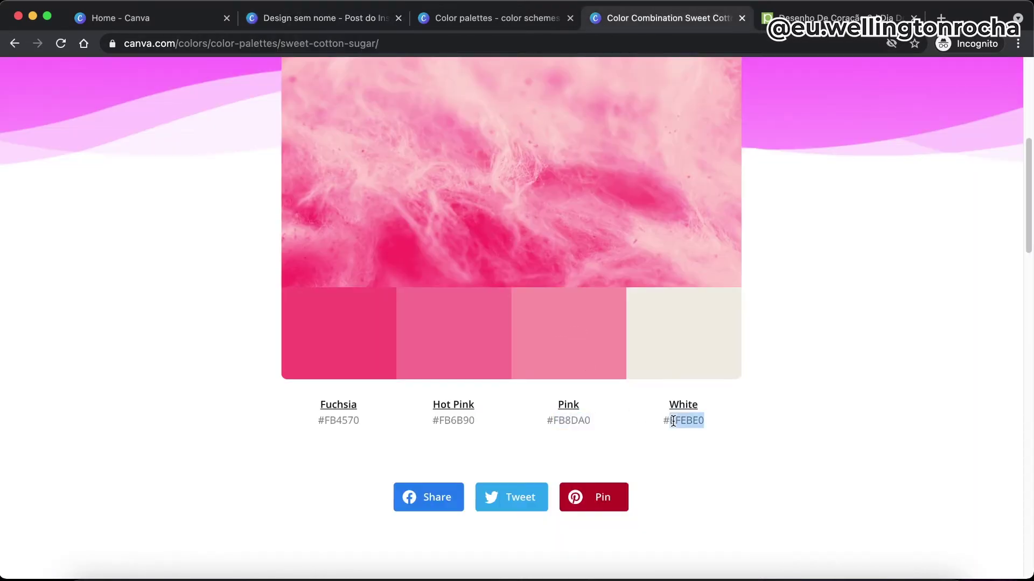
click(317, 20)
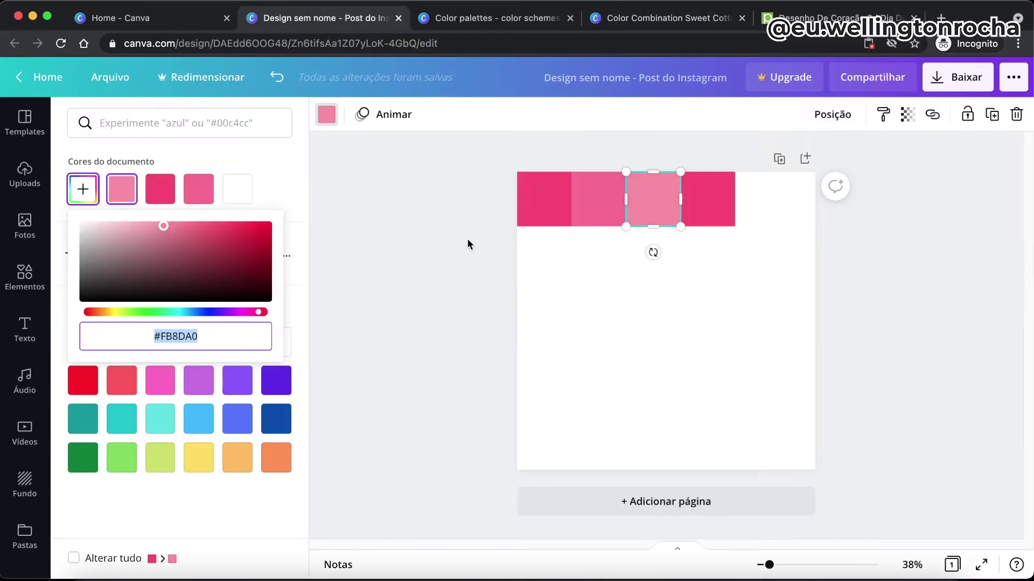
click(706, 207)
click(86, 197)
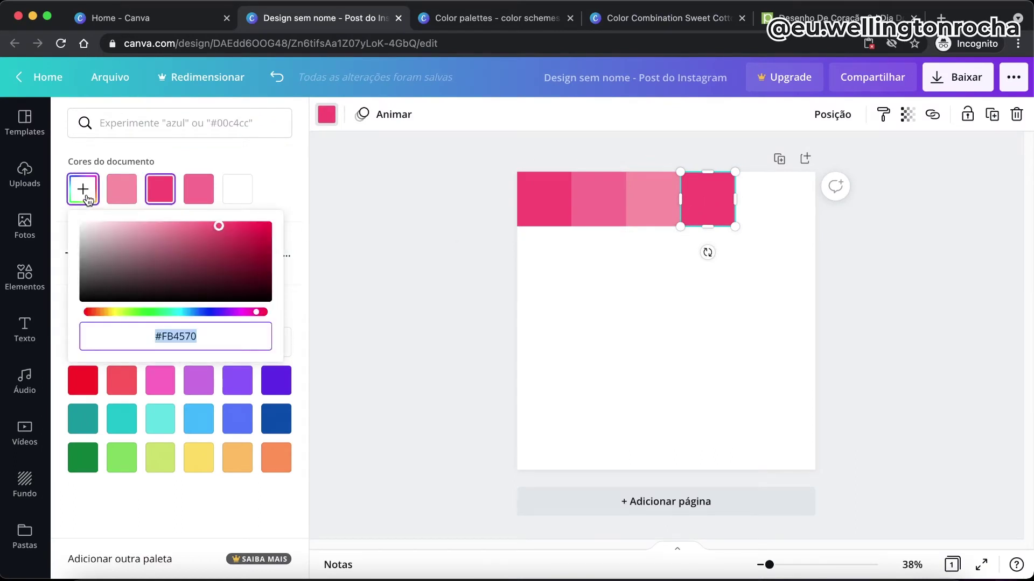
text(#EFEBE0)
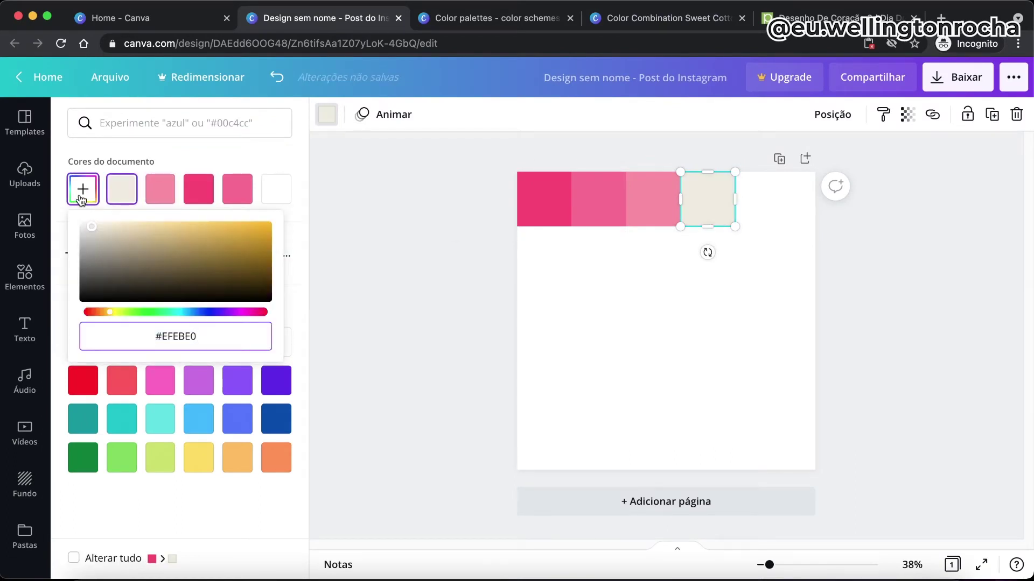
click(742, 253)
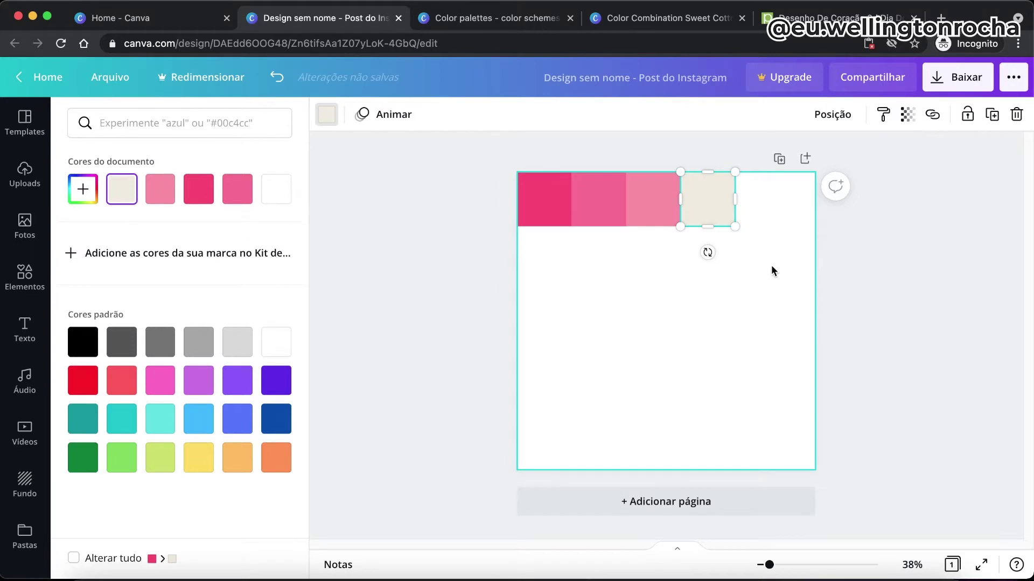
Shrink the row of four squares and rotate it into a vertical strip overlapping the page's right edge
click(722, 249)
drag(722, 250, 527, 188)
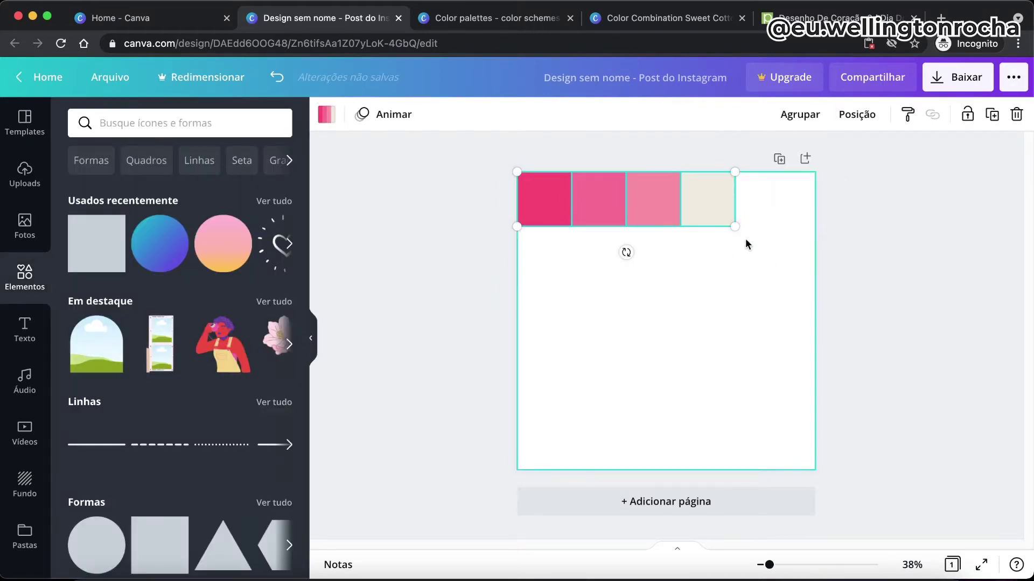
drag(738, 230, 748, 271)
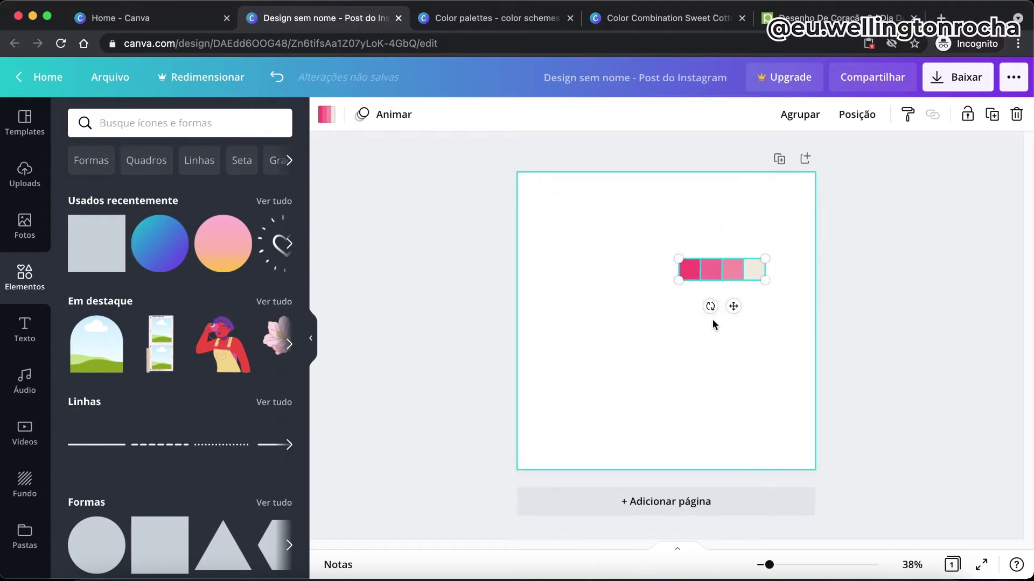
drag(709, 306, 819, 312)
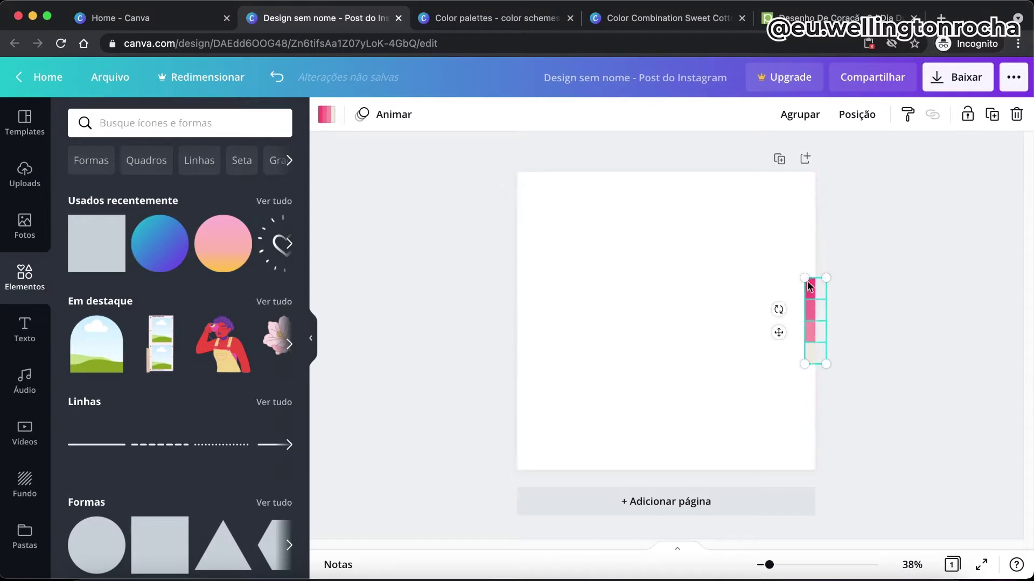
Group the four colour squares of the strip into one object
click(811, 121)
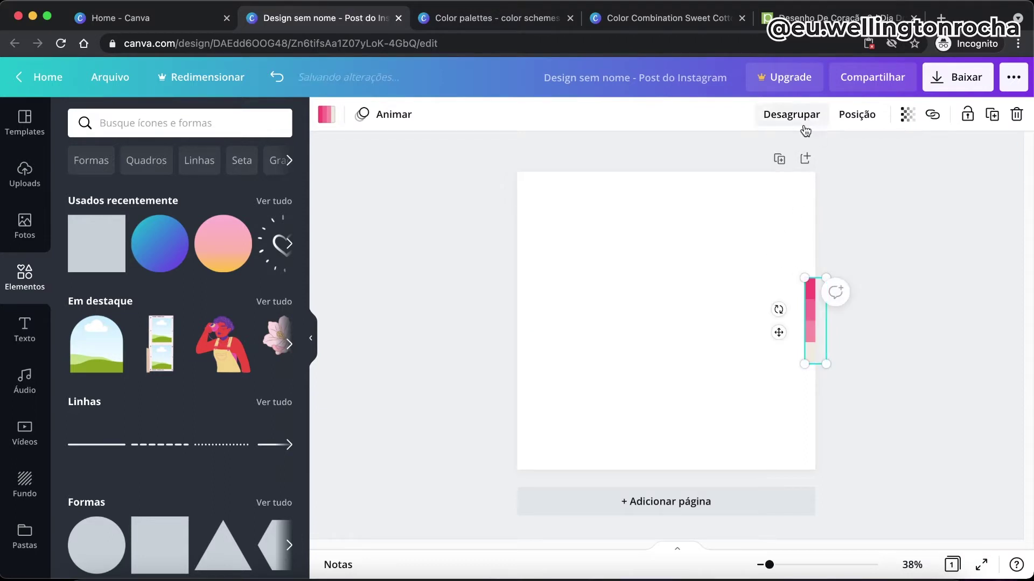
click(734, 263)
click(811, 311)
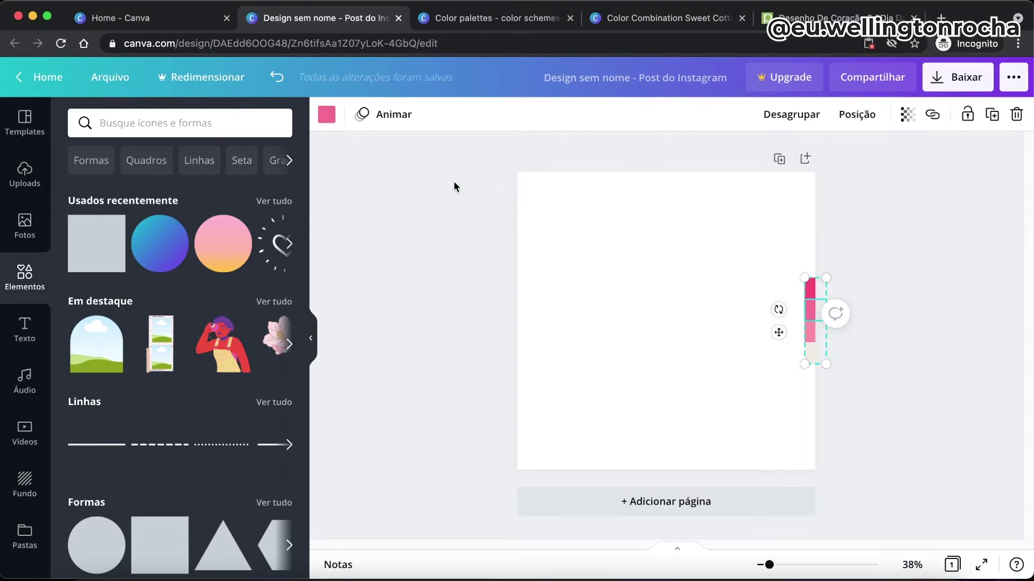
click(514, 226)
Add a large pink square and compare the document colours before and after moving the palette strip off the page
drag(99, 248, 588, 281)
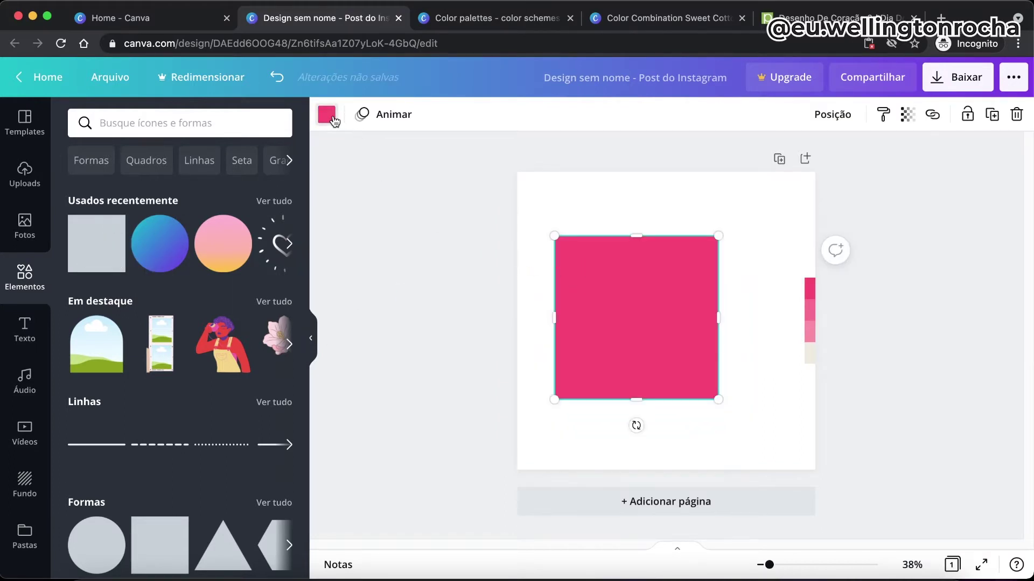
click(326, 115)
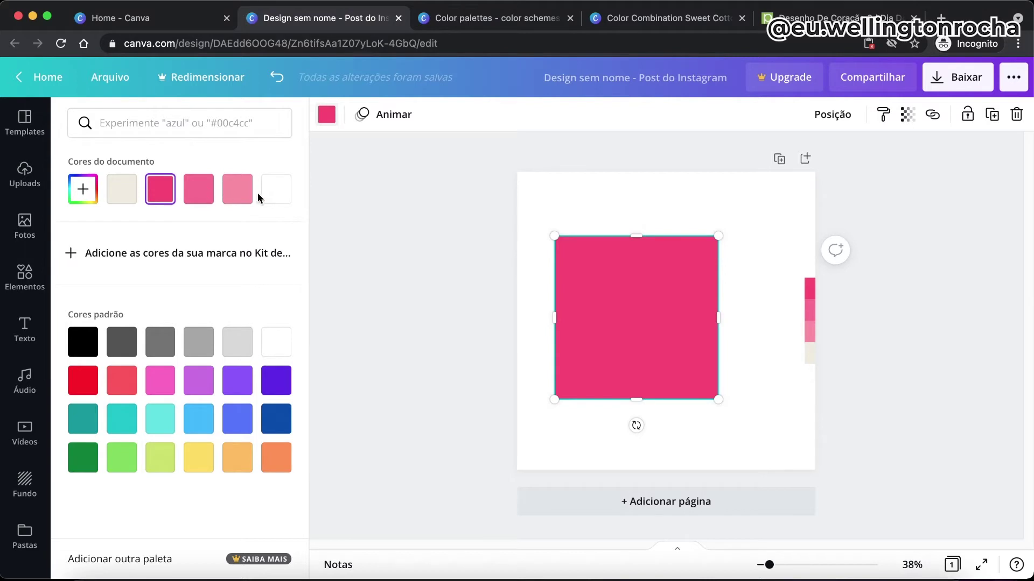
double_click(813, 312)
drag(809, 313, 854, 317)
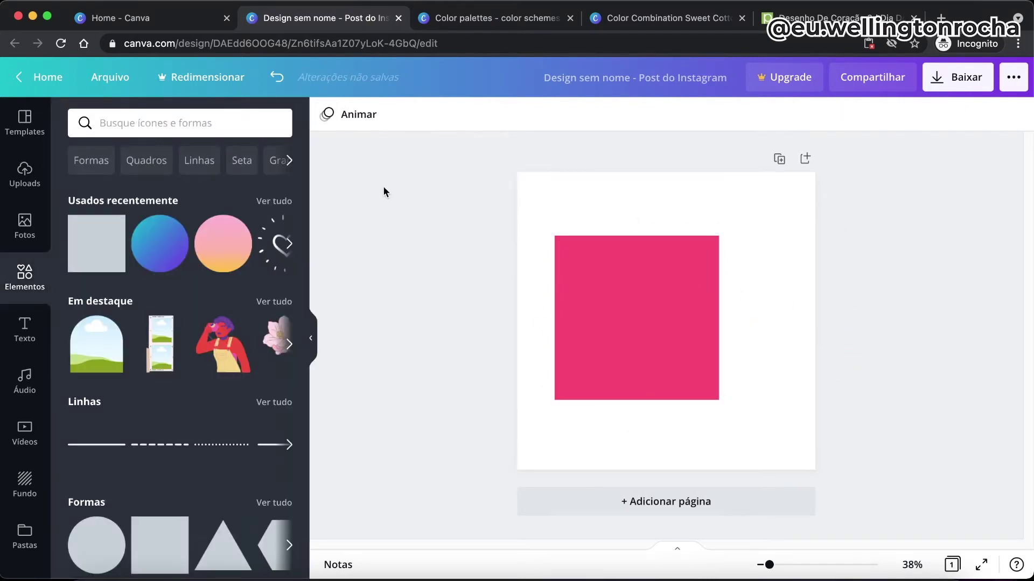
click(607, 293)
click(327, 114)
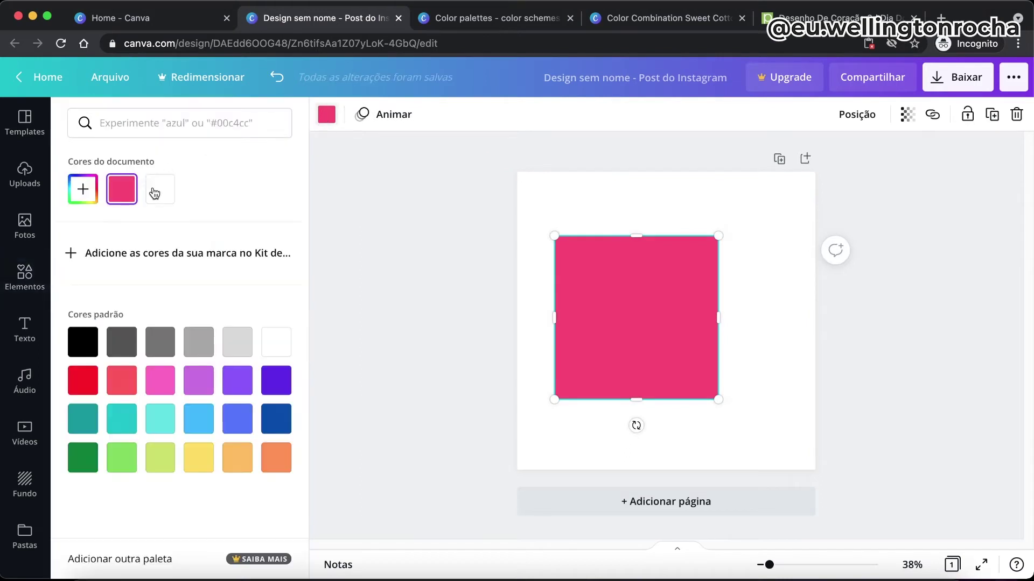
click(812, 290)
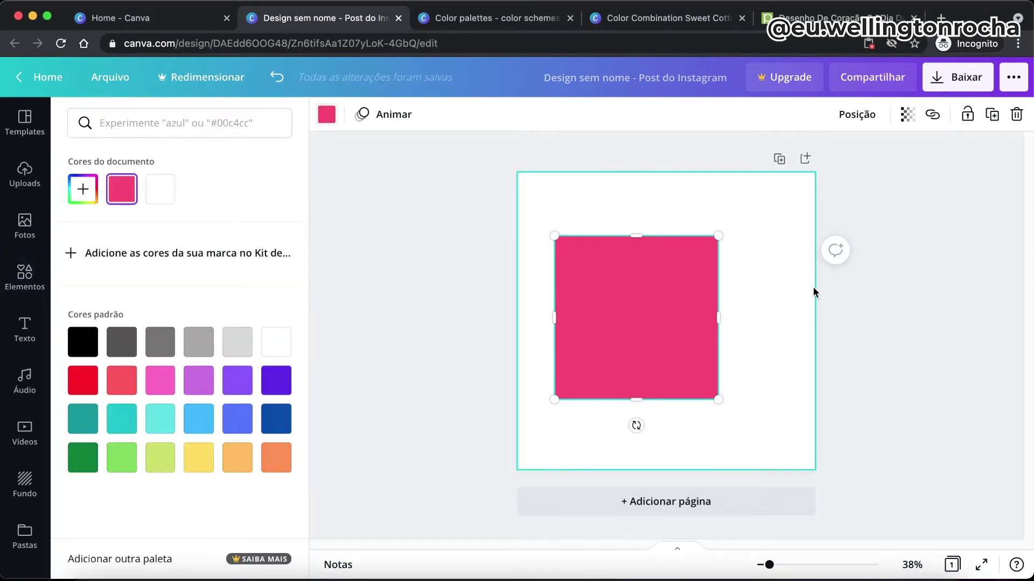
Undo moving the palette strip off the page and delete the large pink square
key(super+z)
drag(810, 318, 811, 318)
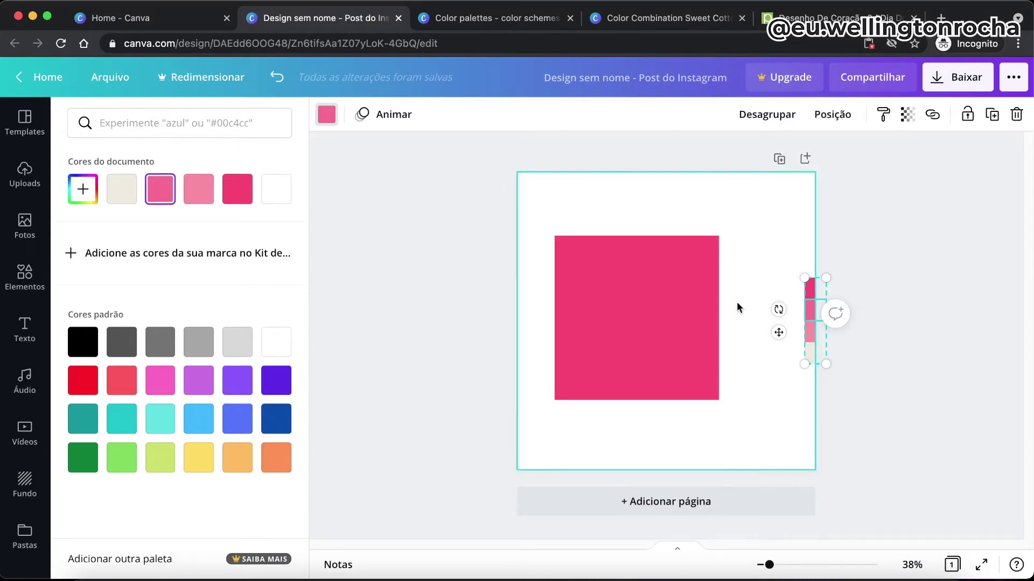
click(664, 306)
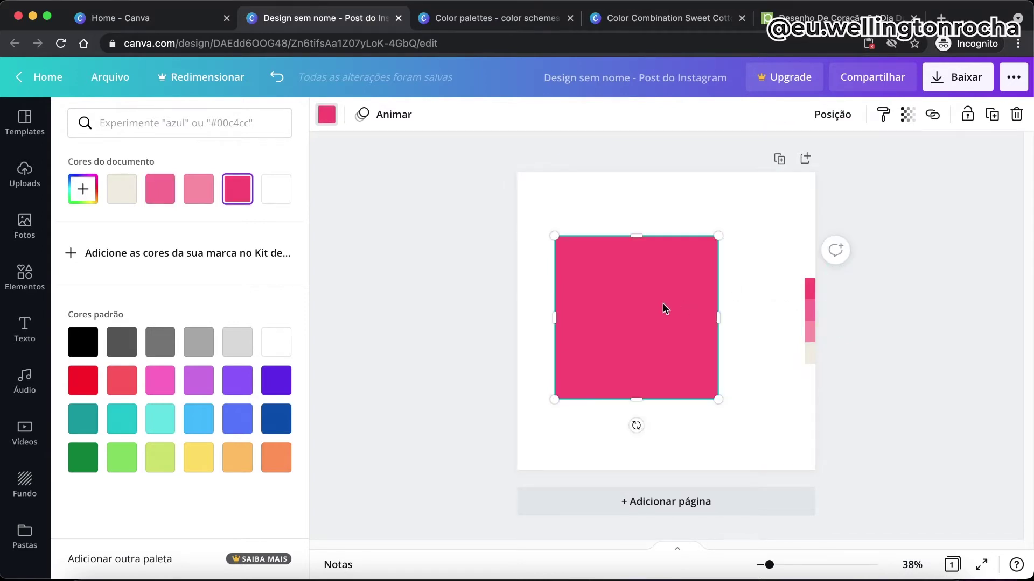
key(Delete)
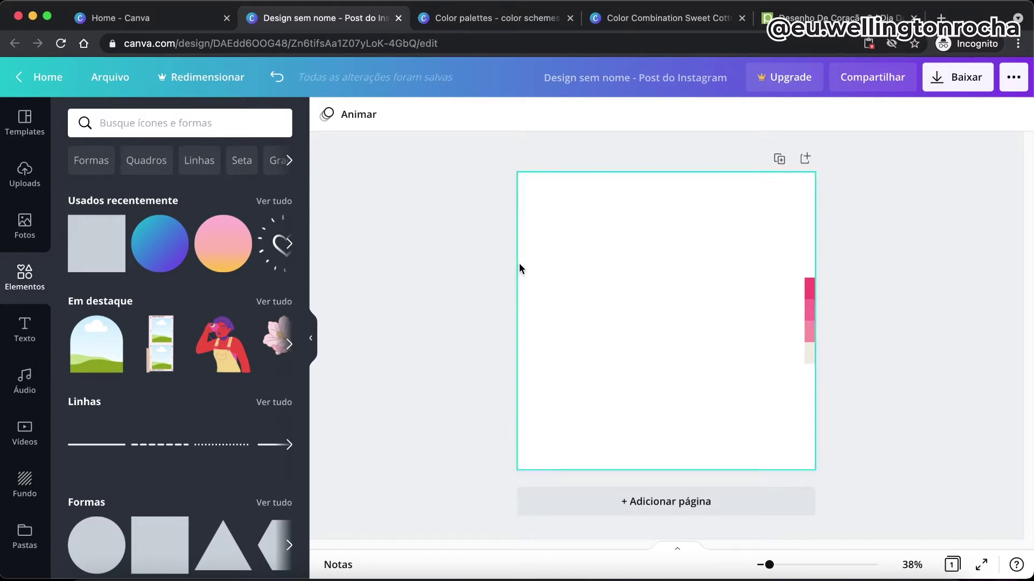
Close the two colour palette pages and switch to the Pngtree page with the 3D heart design
click(569, 18)
click(569, 18)
click(477, 18)
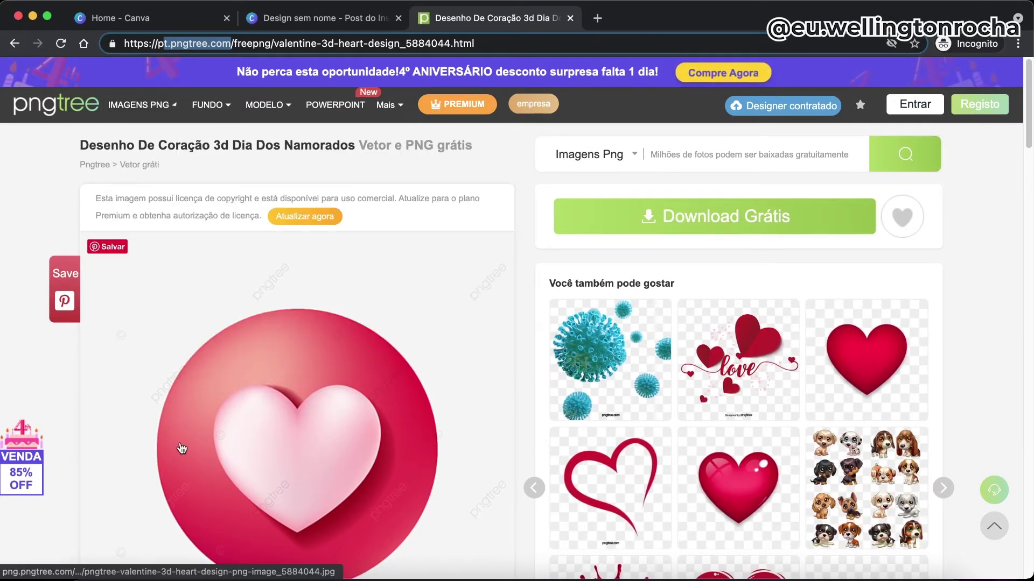
Examine the Valentine 3D heart image on the Pngtree page and close that page
scroll(240, 337, down, 2)
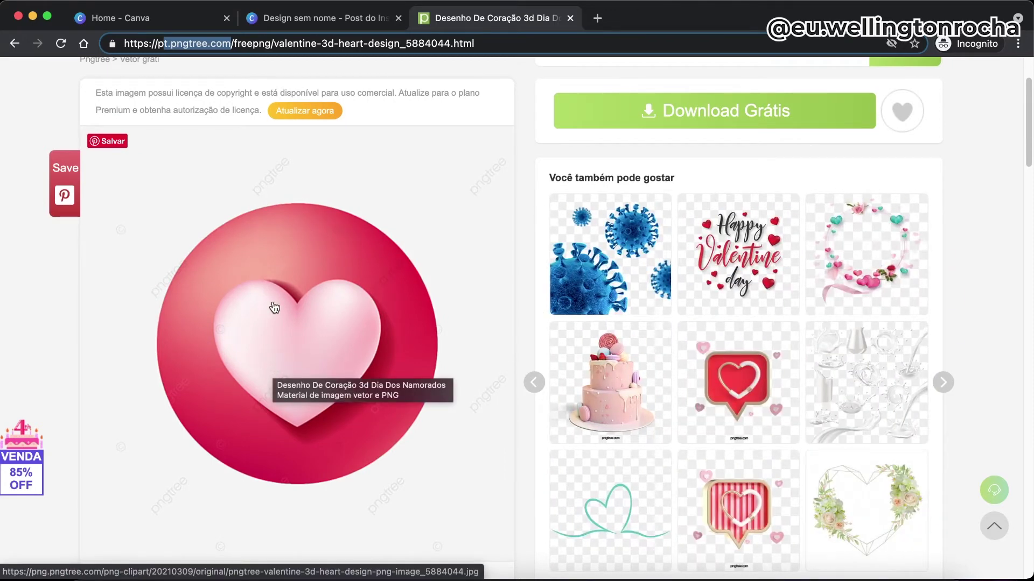
scroll(275, 307, up, 2)
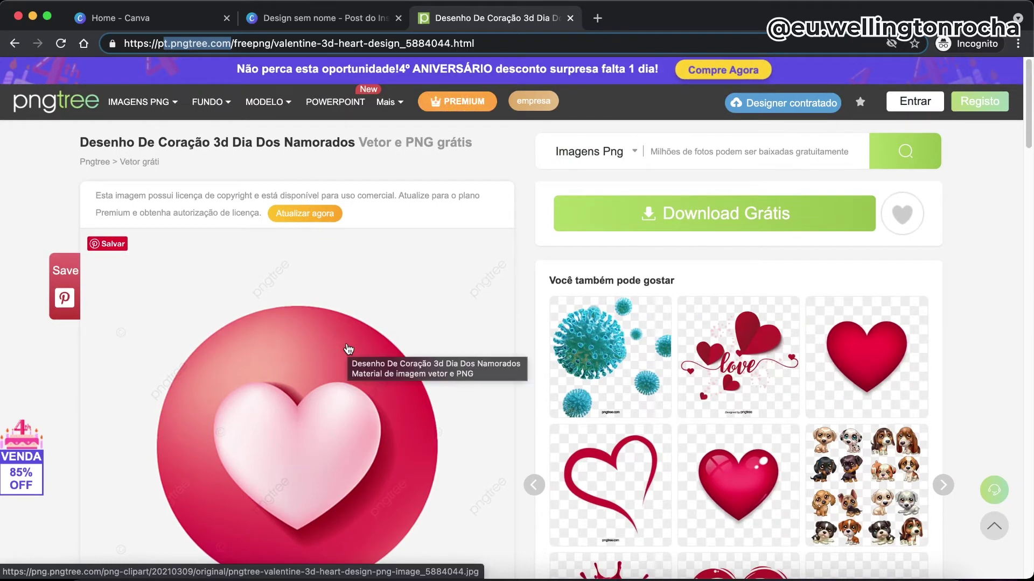
scroll(349, 348, down, 1)
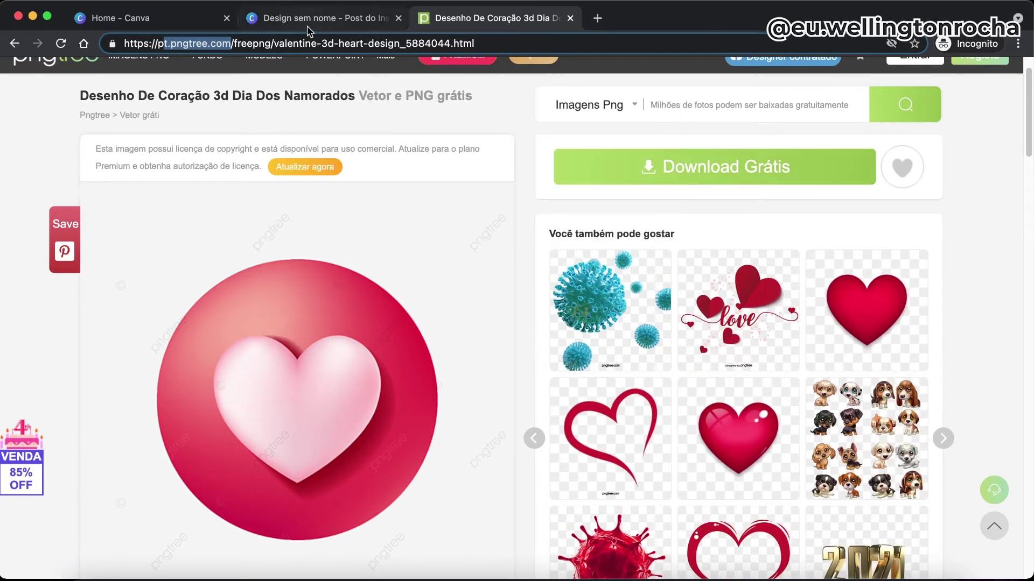
click(571, 111)
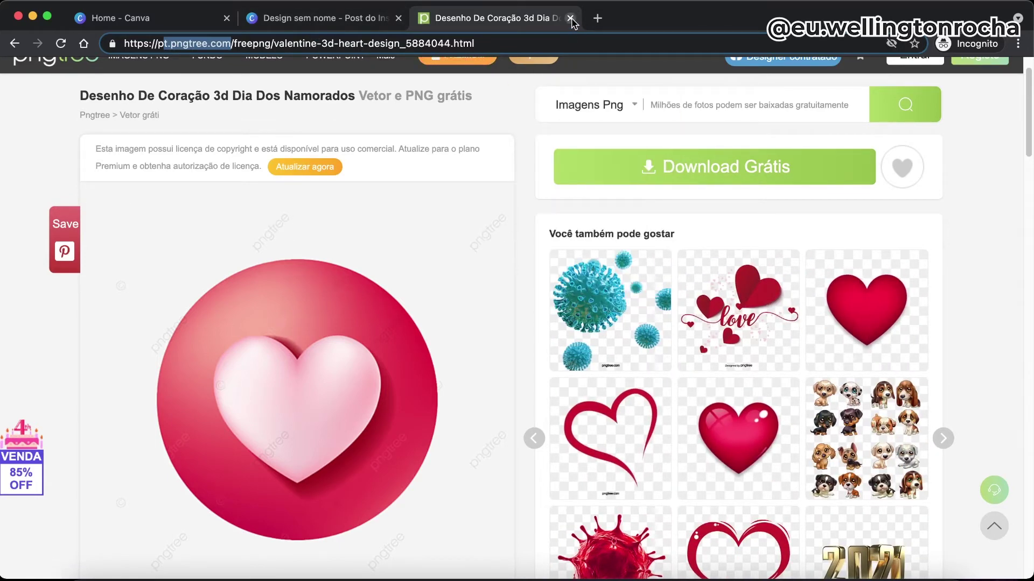
click(570, 17)
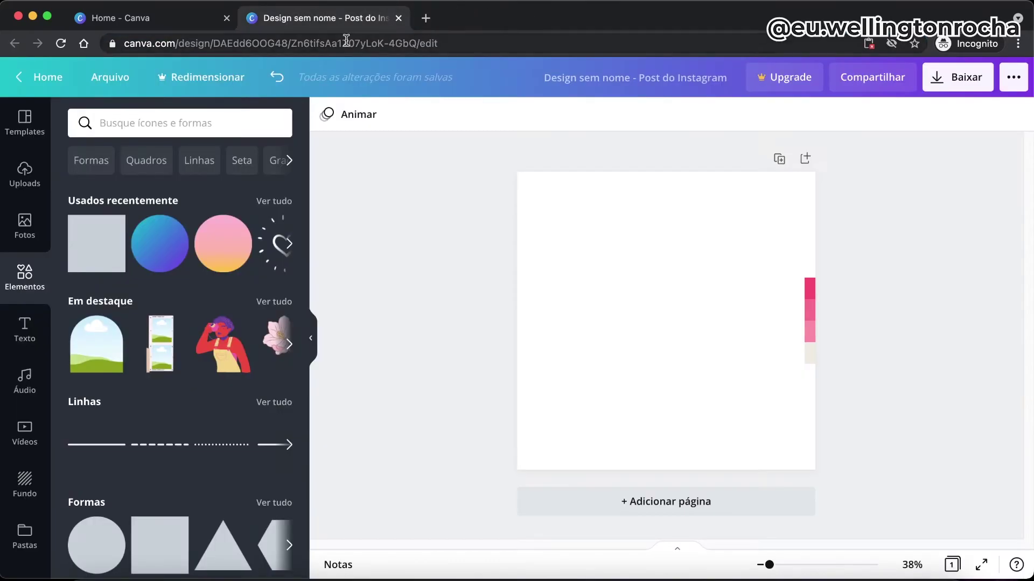
Place the recently used photo of a mother hugging her laughing child on the page
click(16, 179)
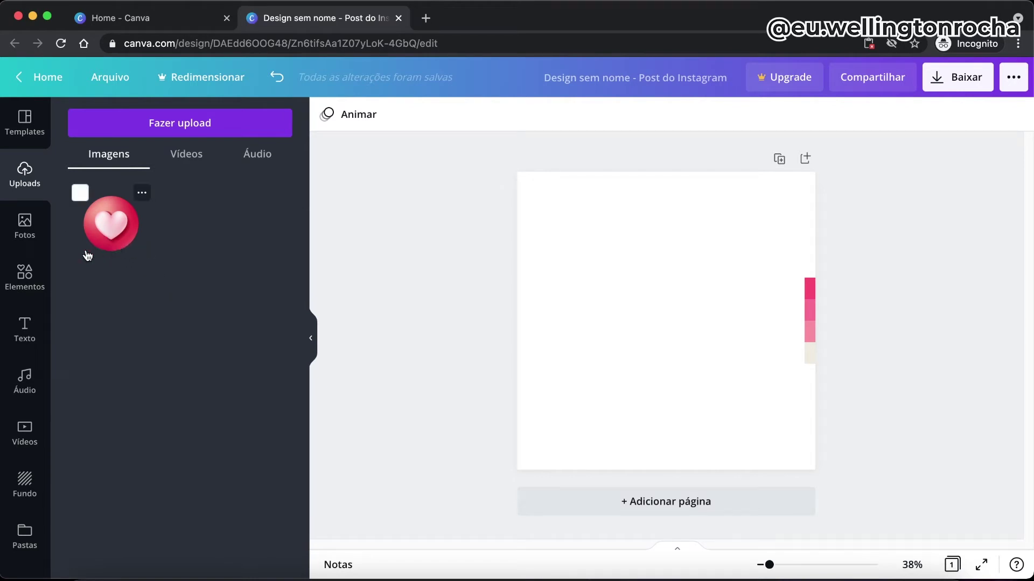
click(24, 226)
drag(81, 308, 567, 295)
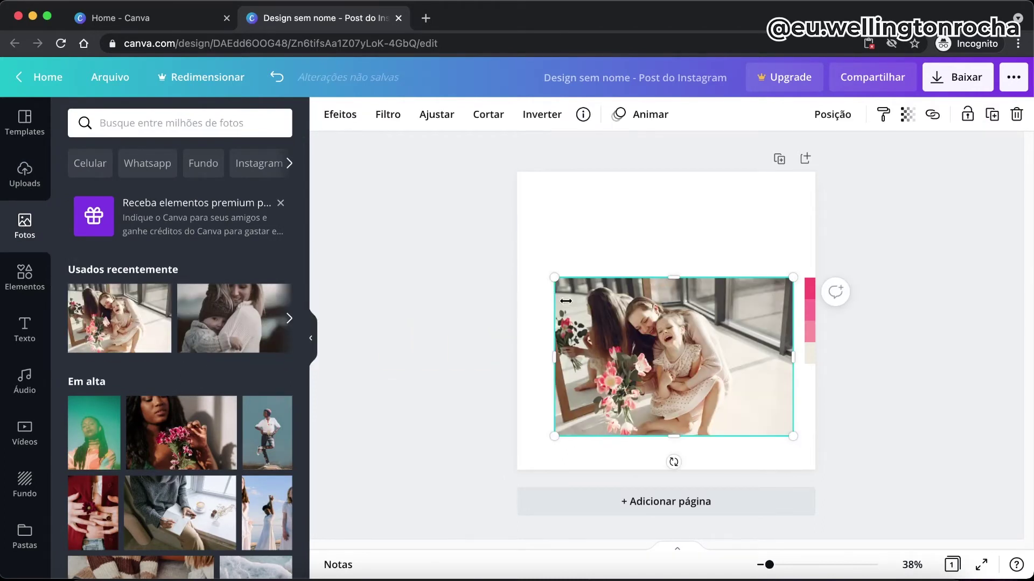
Search the photo library for "mãe" and "mães" and look through the photo results
click(137, 129)
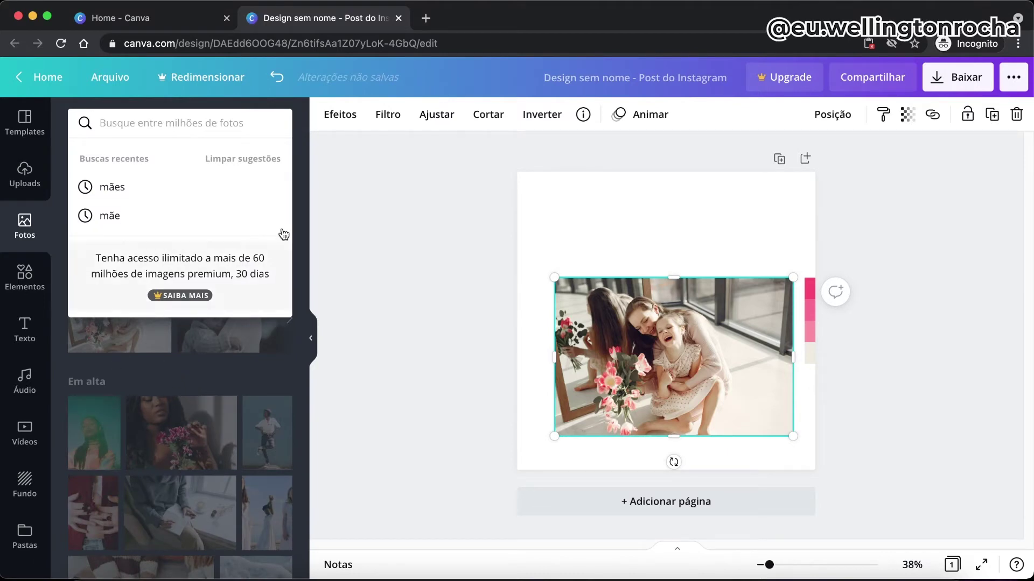
text(mãe)
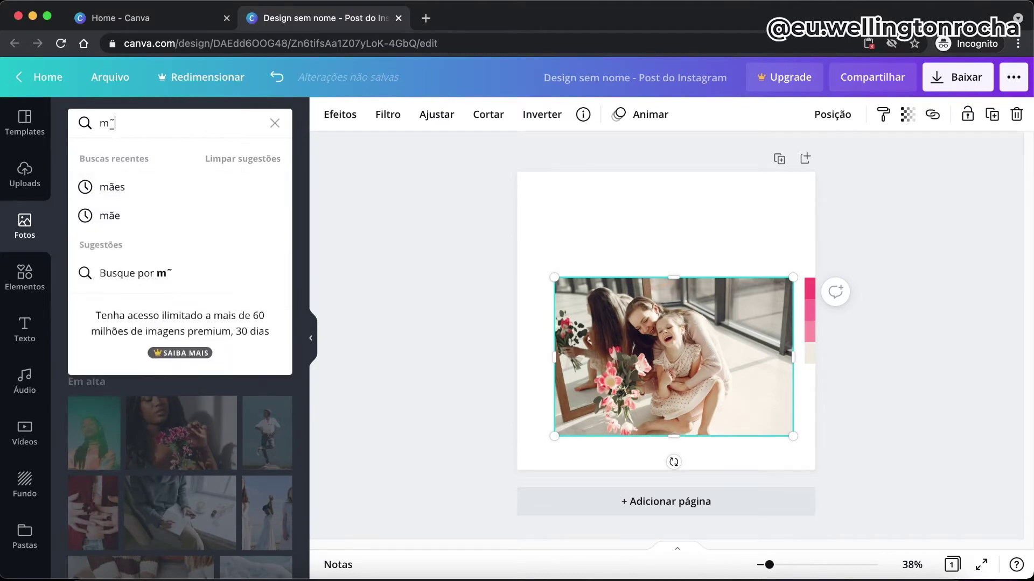
key(Return)
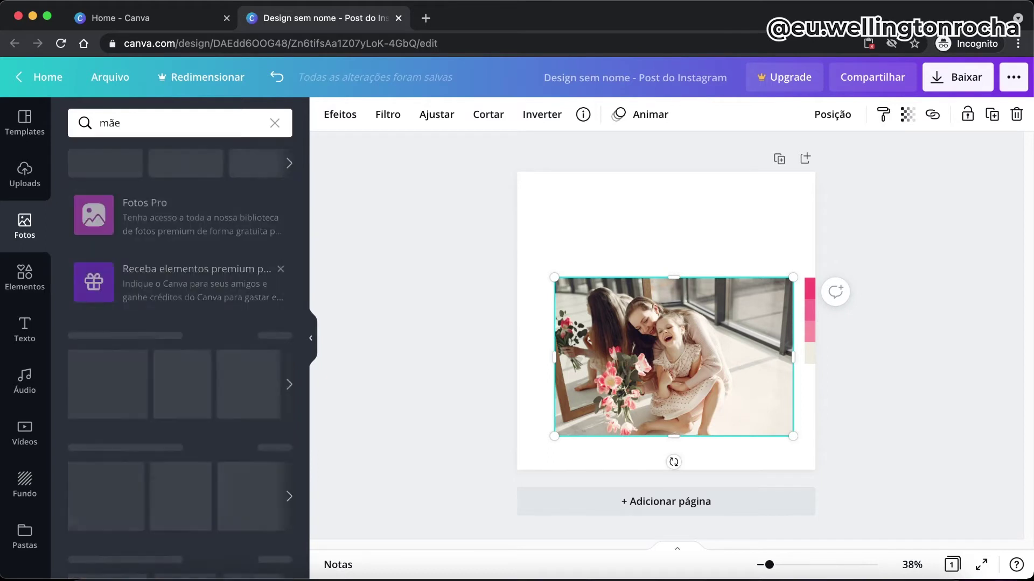
scroll(144, 168, down, 1)
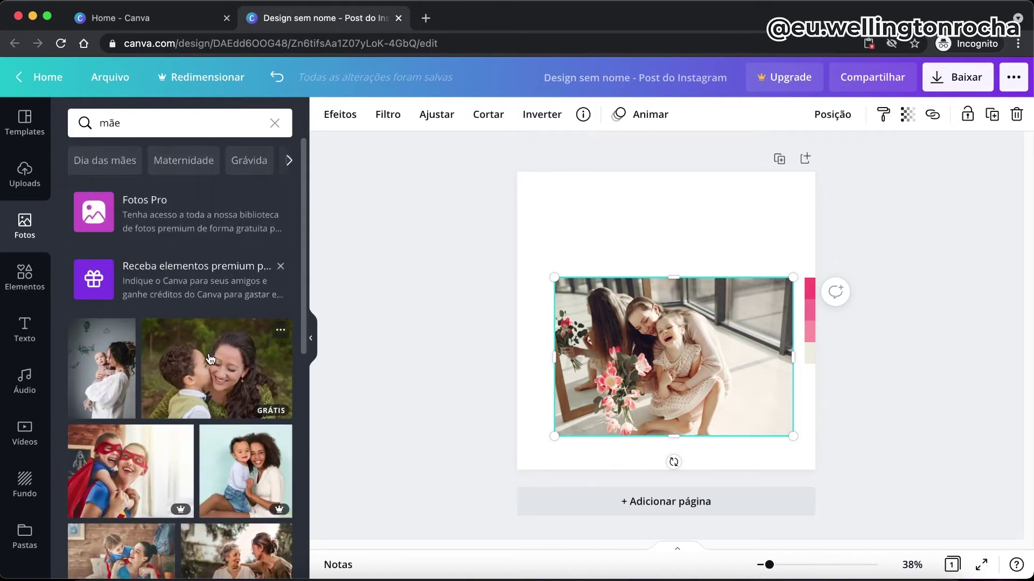
click(131, 130)
text(s)
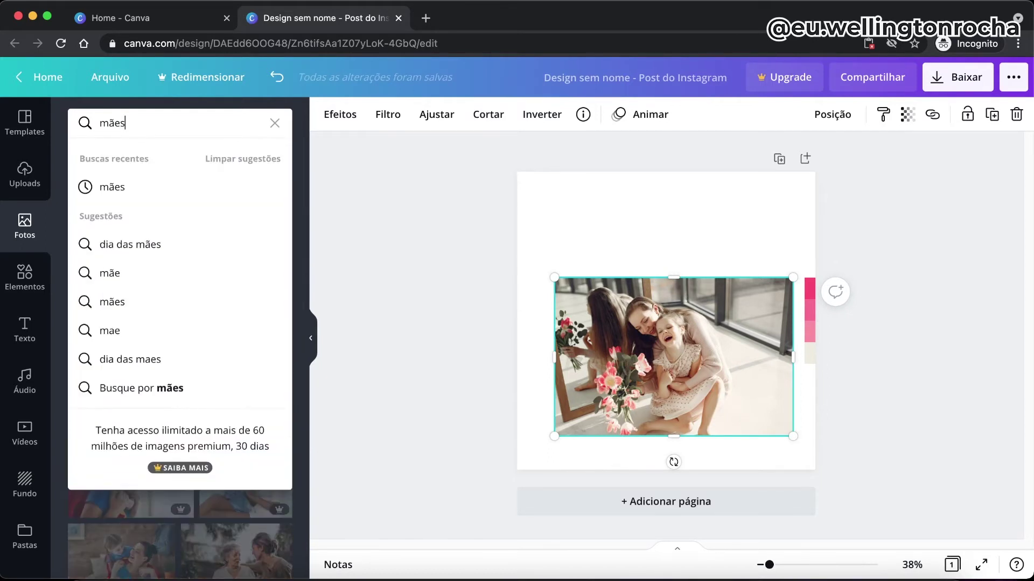
key(Return)
scroll(214, 362, down, 5)
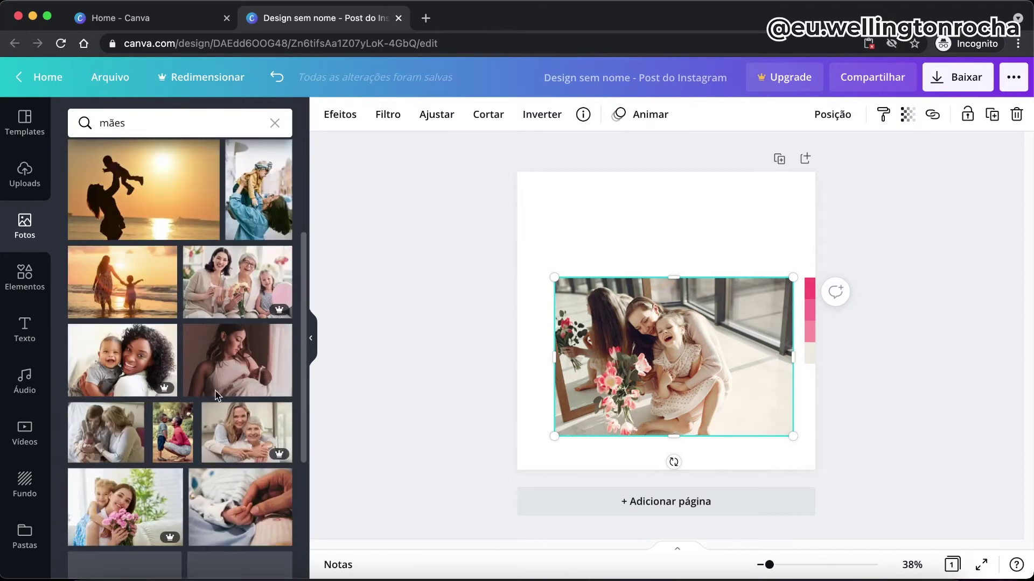
scroll(213, 362, down, 5)
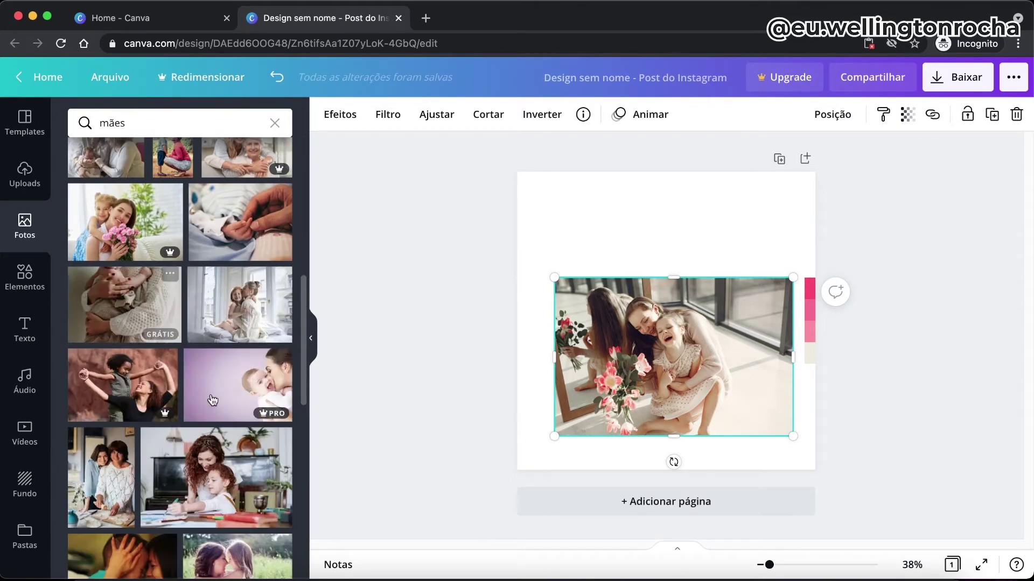
scroll(164, 387, down, 4)
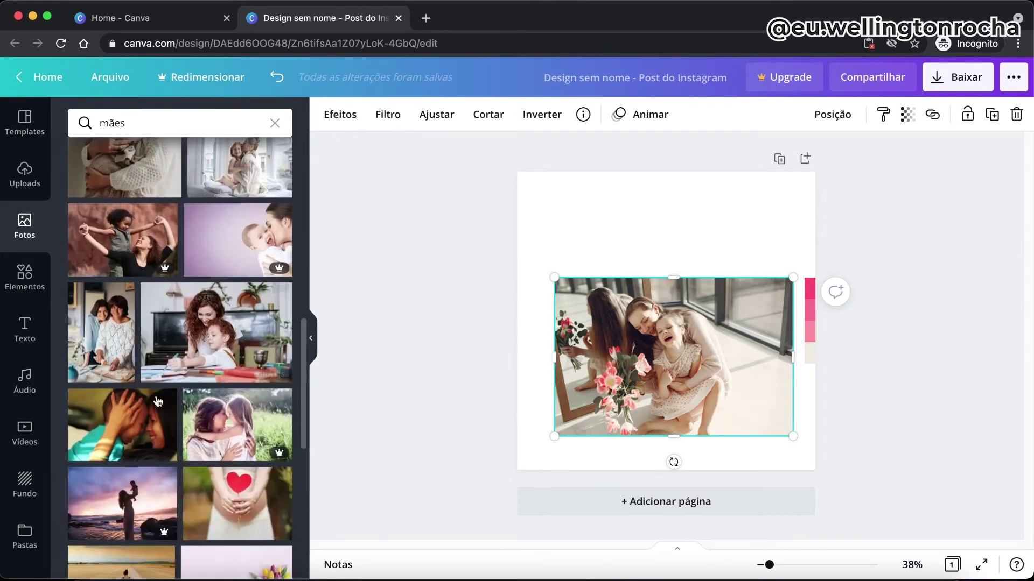
Enlarge and position the mother-and-child photo to cover the whole page, and set it as the page background
drag(673, 376, 669, 339)
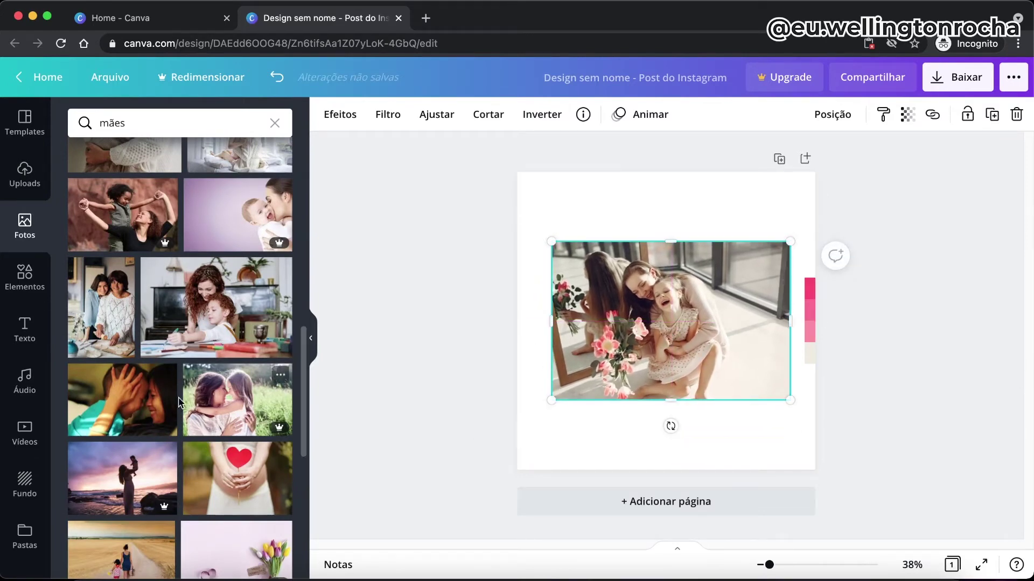
drag(657, 338, 624, 269)
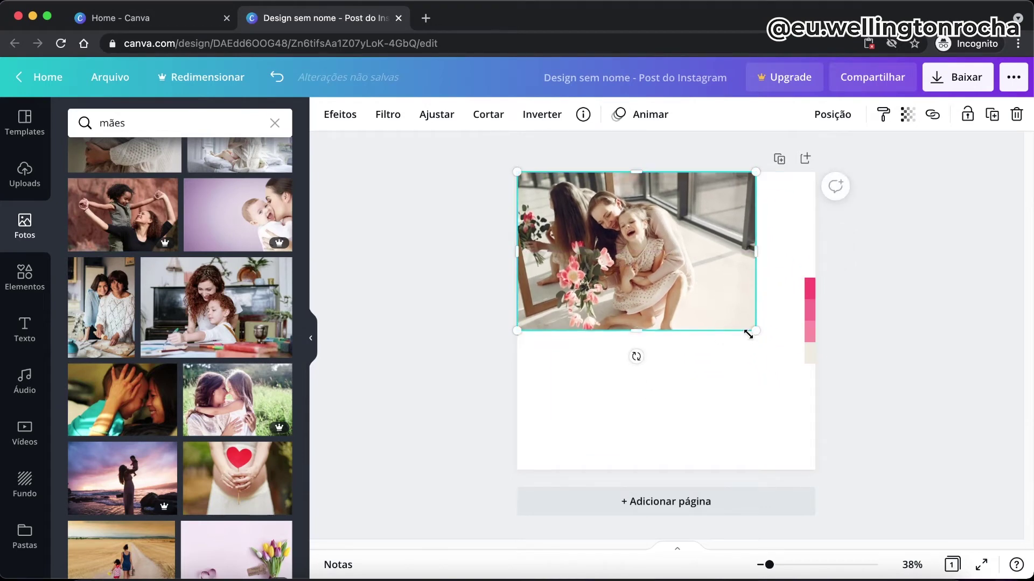
drag(773, 362, 916, 517)
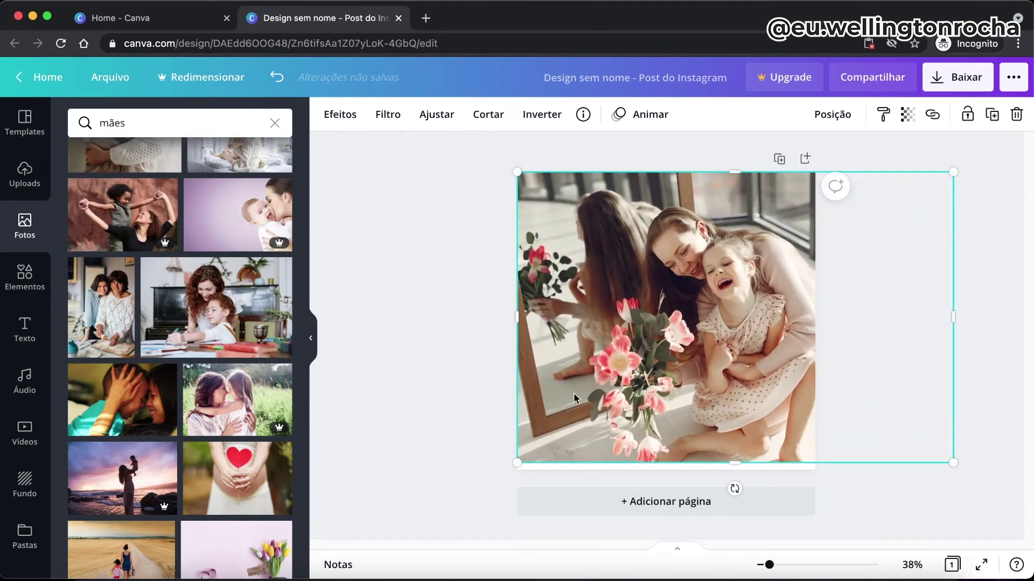
drag(514, 466, 492, 471)
drag(642, 381, 620, 381)
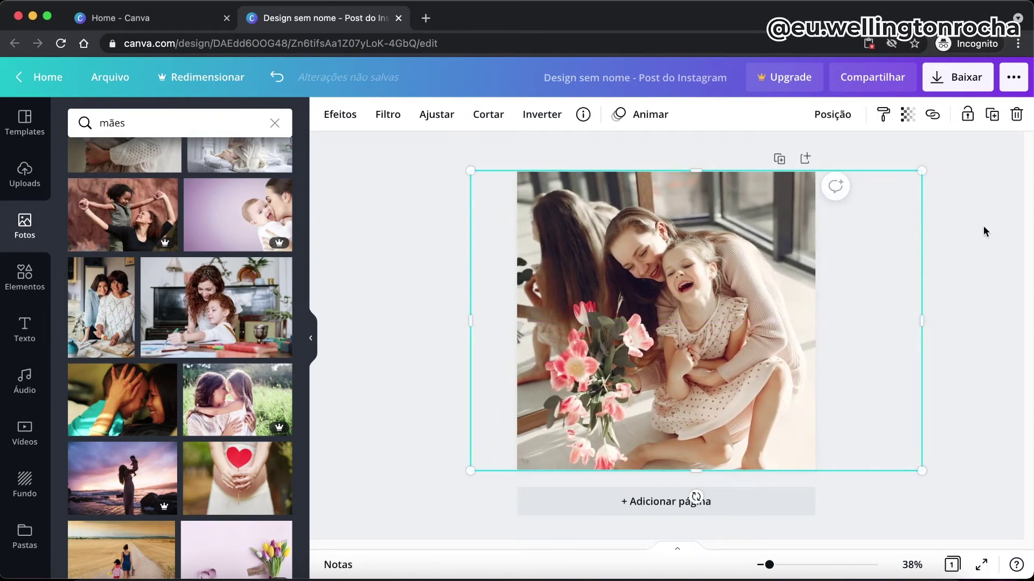
click(985, 231)
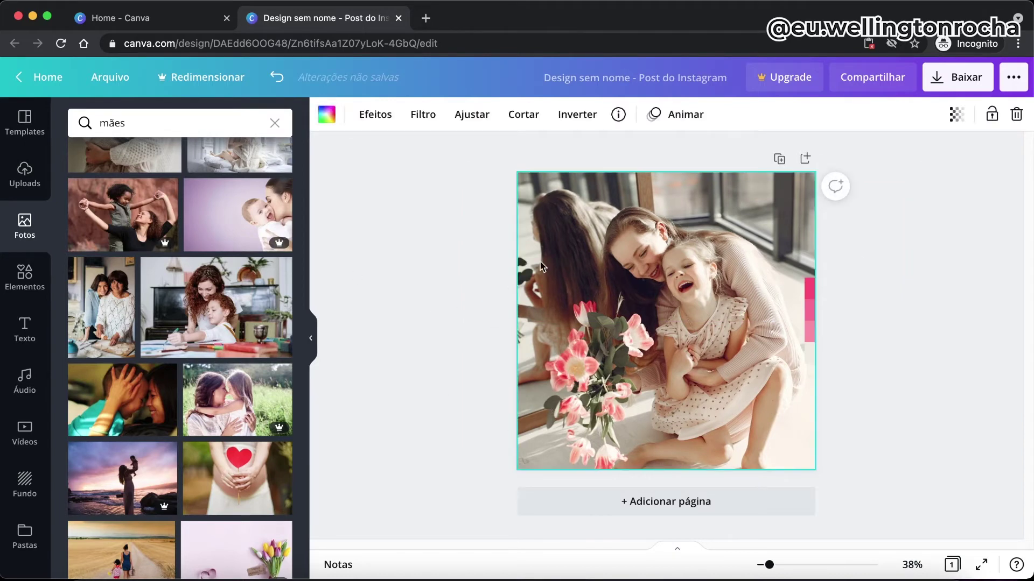
Apply the Fuchsia preset of the Duotone effect to the background photo
click(372, 119)
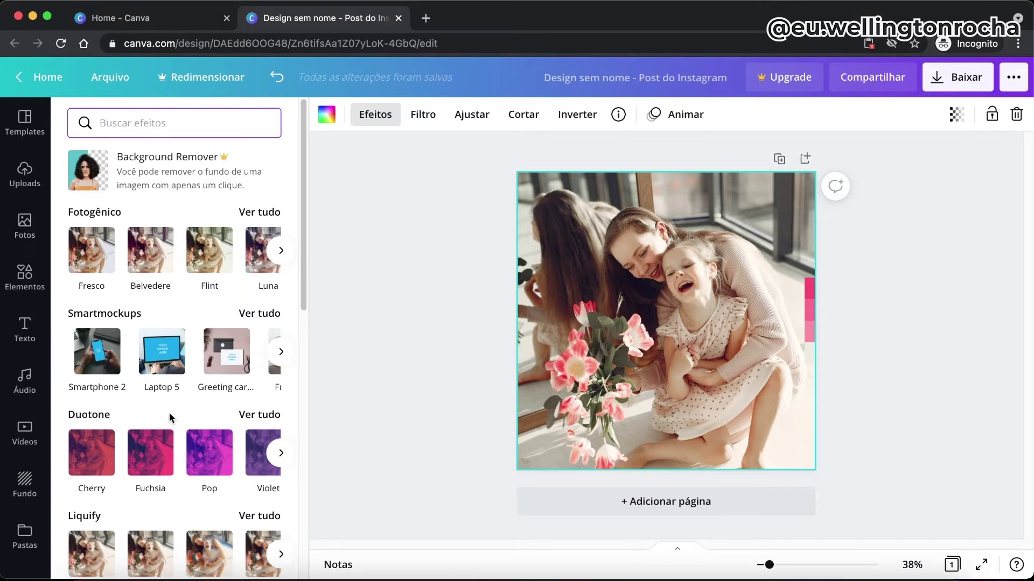
scroll(160, 410, down, 3)
scroll(167, 389, down, 2)
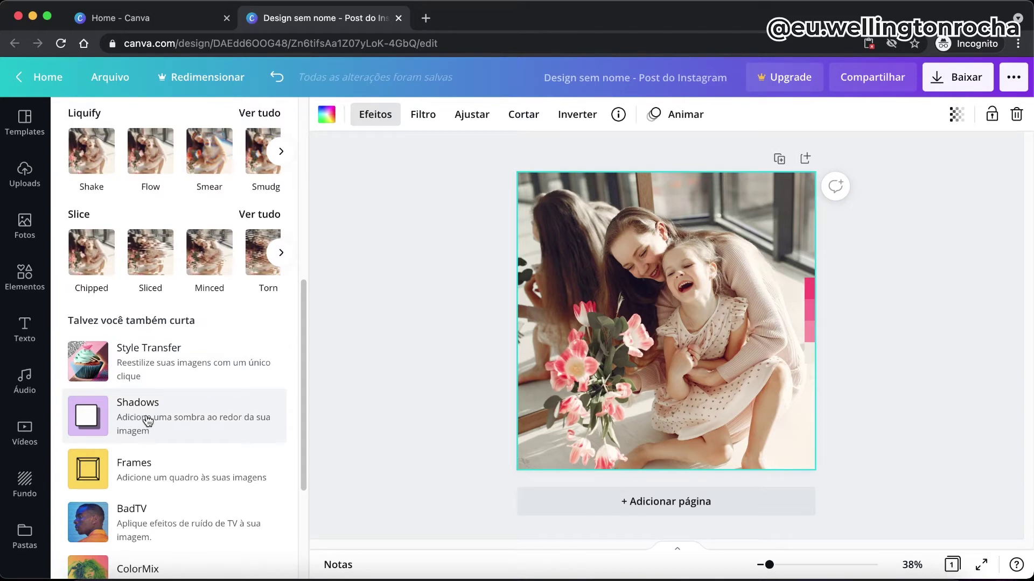
scroll(148, 401, up, 3)
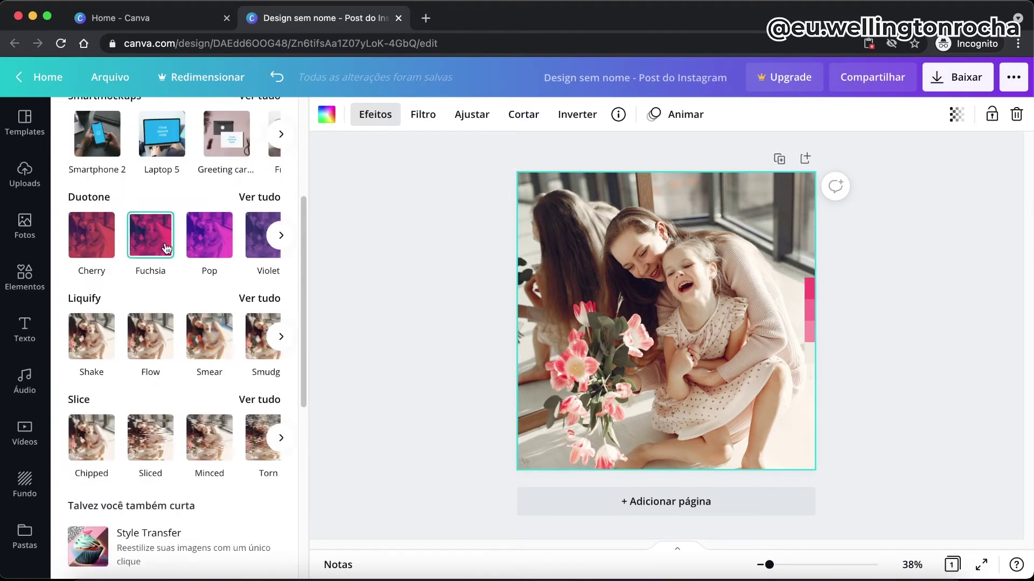
scroll(169, 377, up, 3)
scroll(138, 427, down, 2)
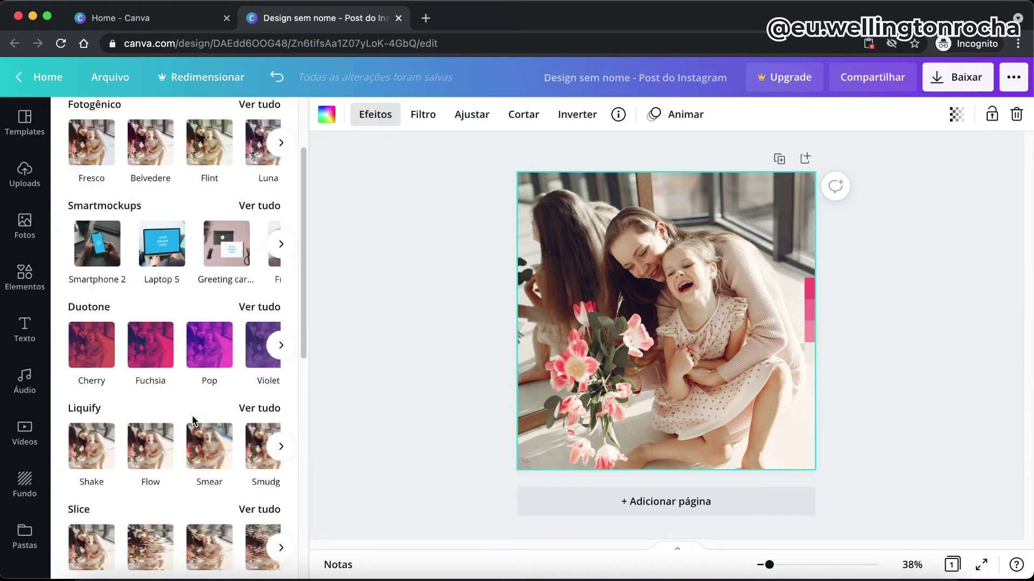
click(249, 309)
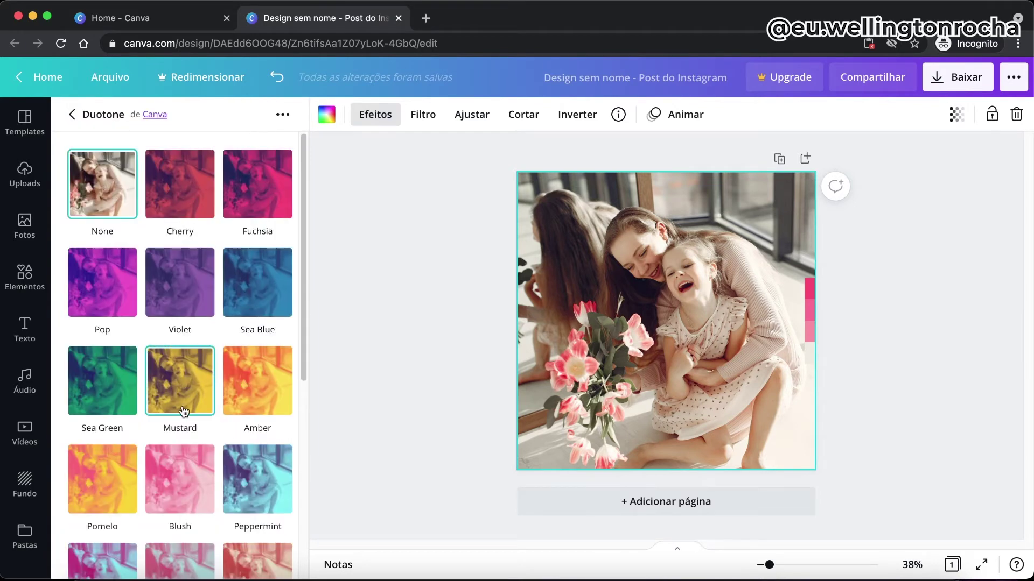
scroll(199, 414, down, 1)
scroll(216, 415, down, 2)
scroll(231, 350, up, 3)
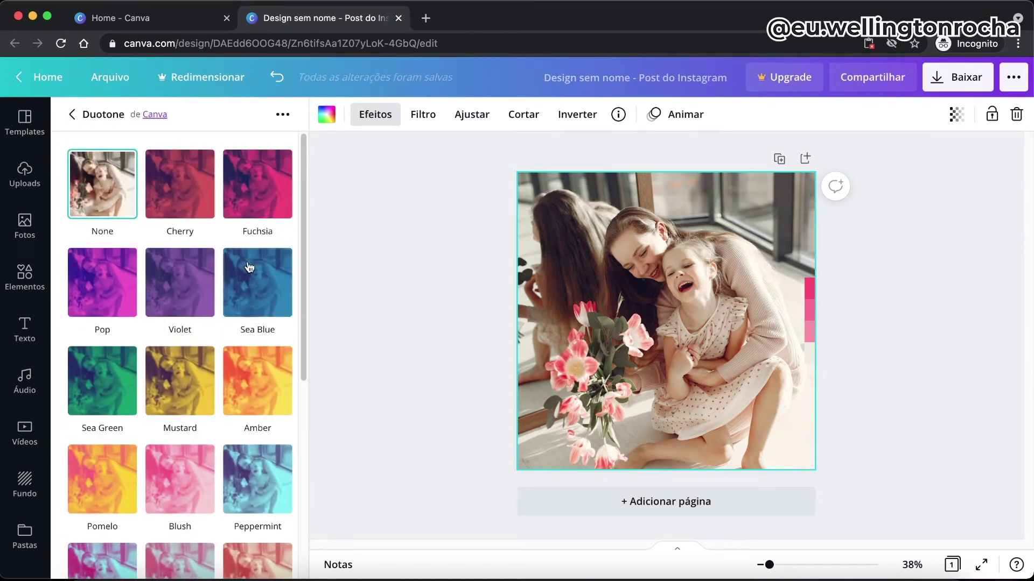
click(256, 208)
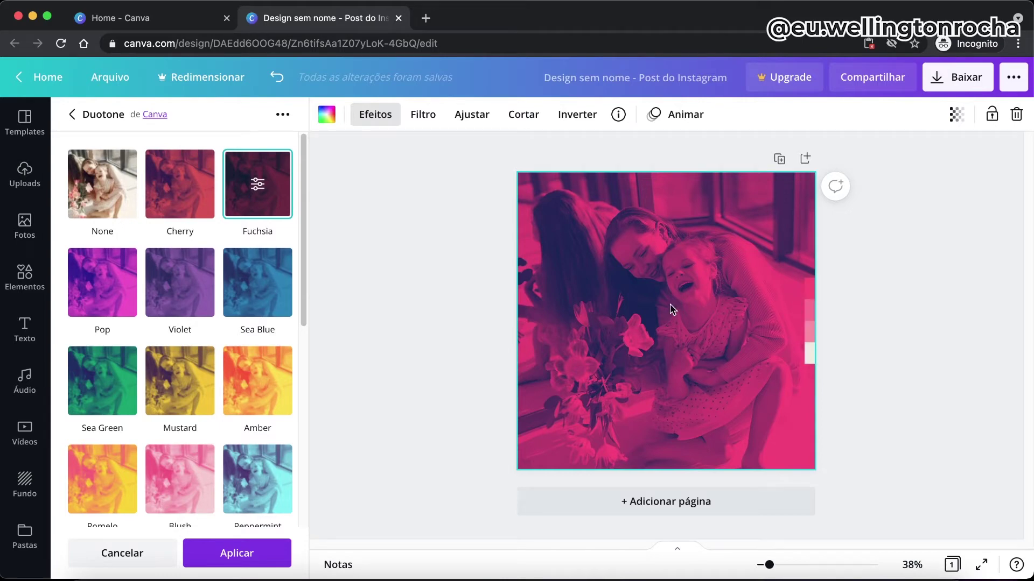
click(256, 188)
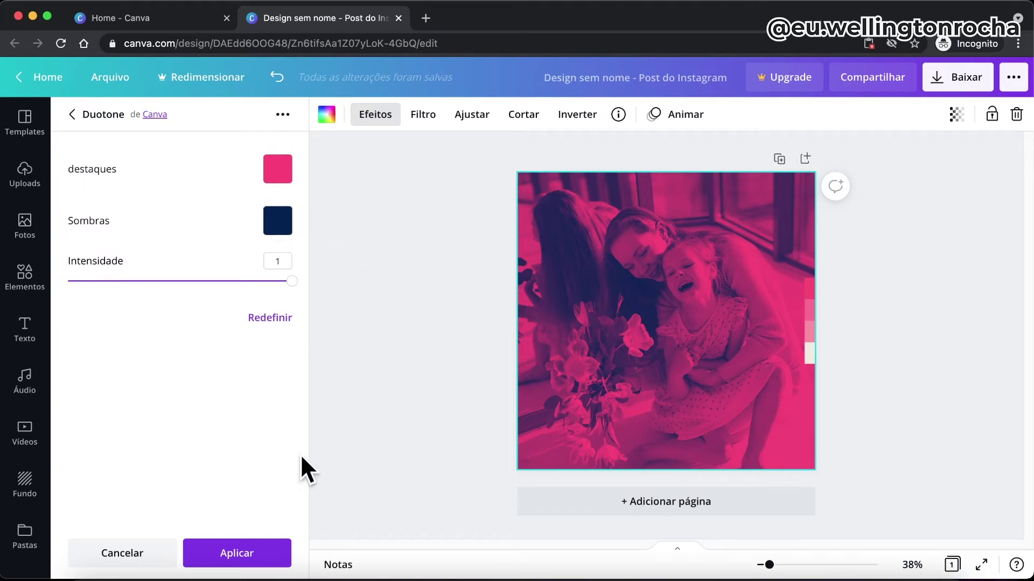
click(239, 549)
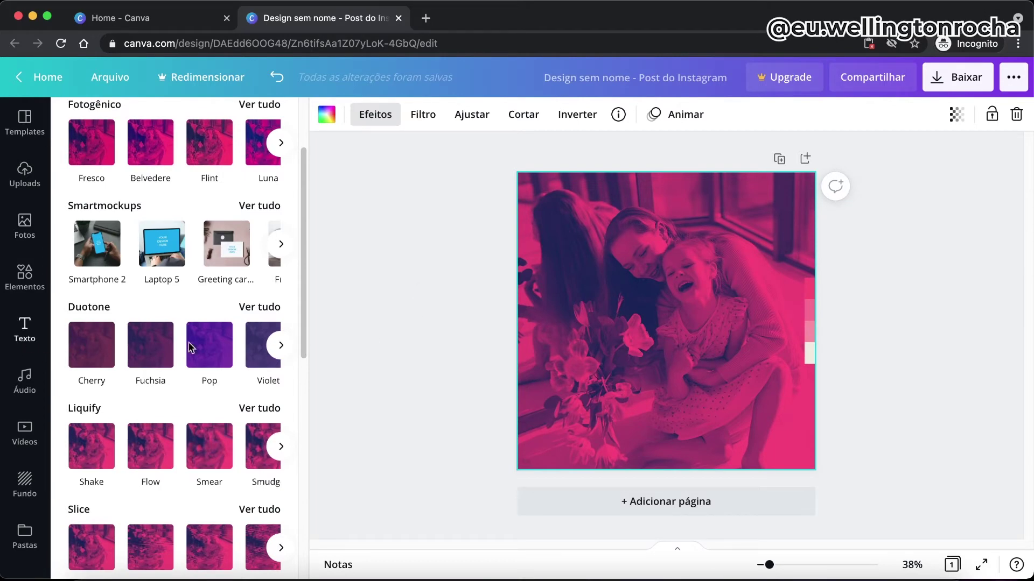
Add a heading reading "Mãe" over the background photo
click(28, 338)
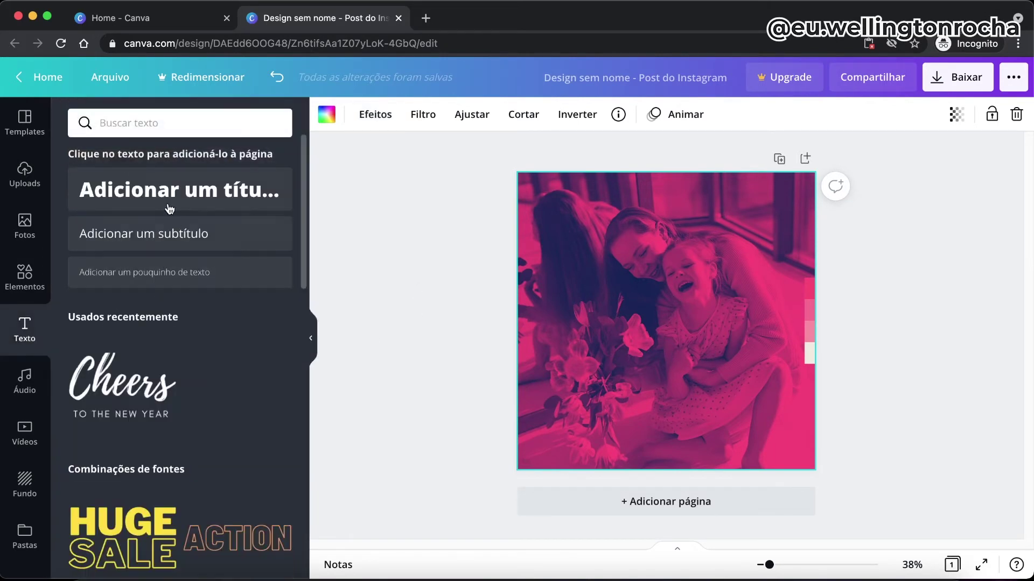
drag(161, 197, 634, 314)
text(Mãe)
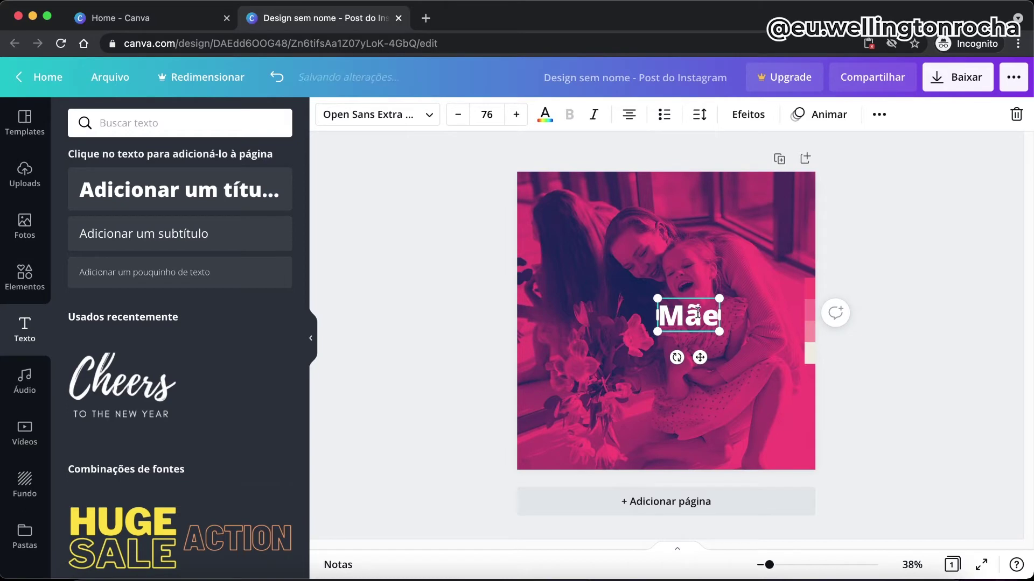
Change the font of the "Mãe" heading to Twister
click(380, 114)
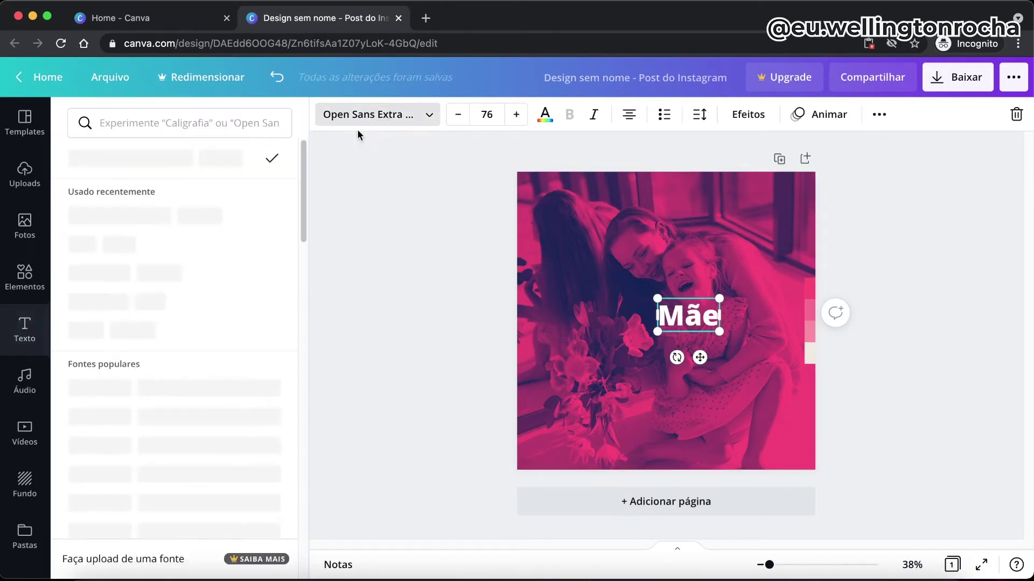
click(170, 122)
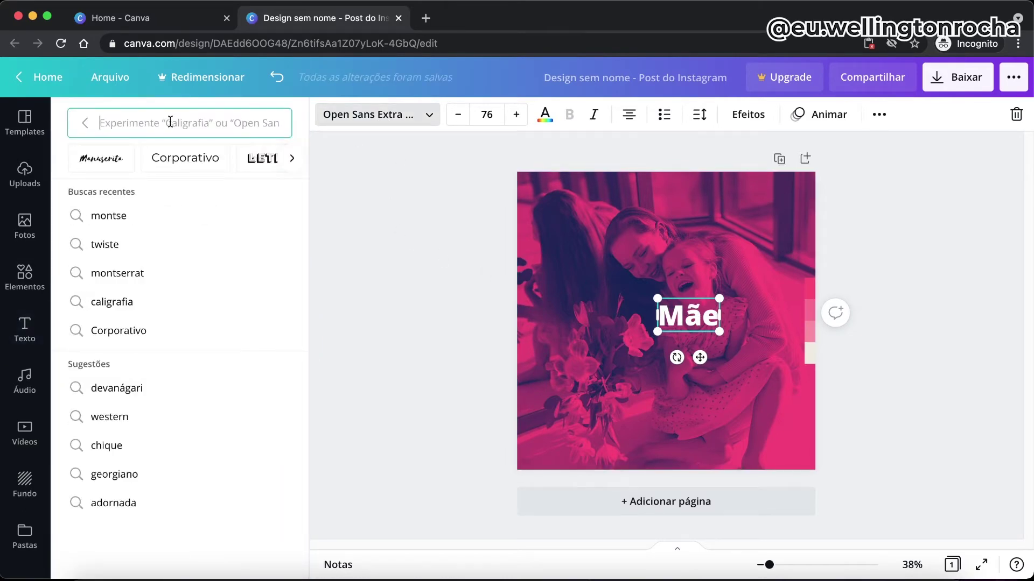
text(twister)
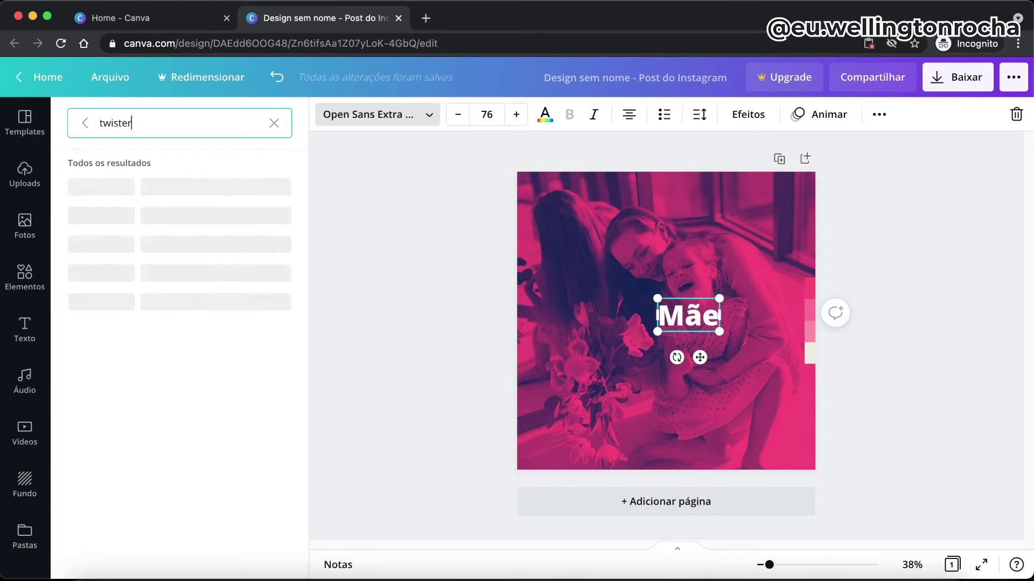
click(92, 202)
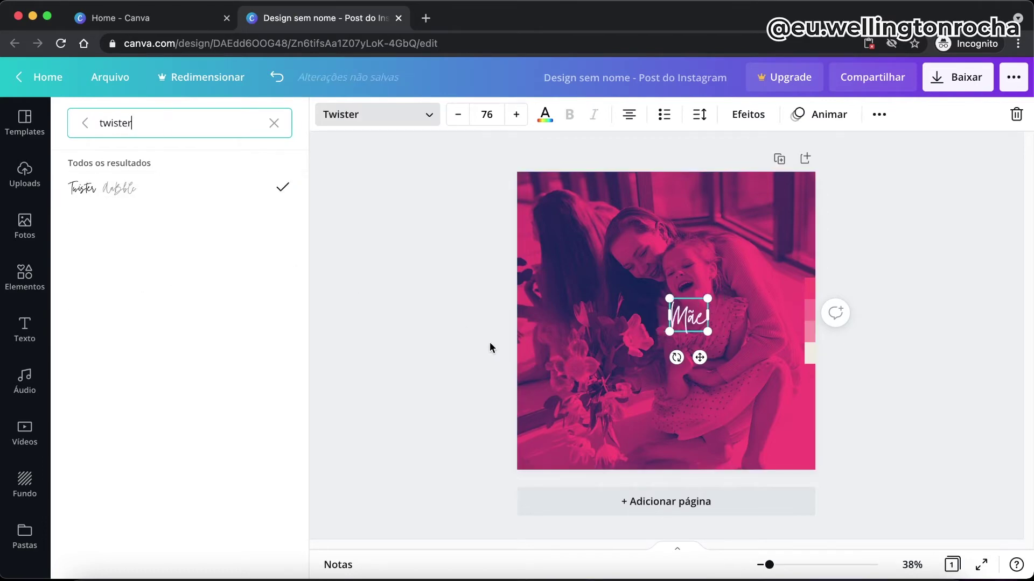
Set the font size of the "Mãe" heading to 150 and move the heading to the centre of the page
click(688, 316)
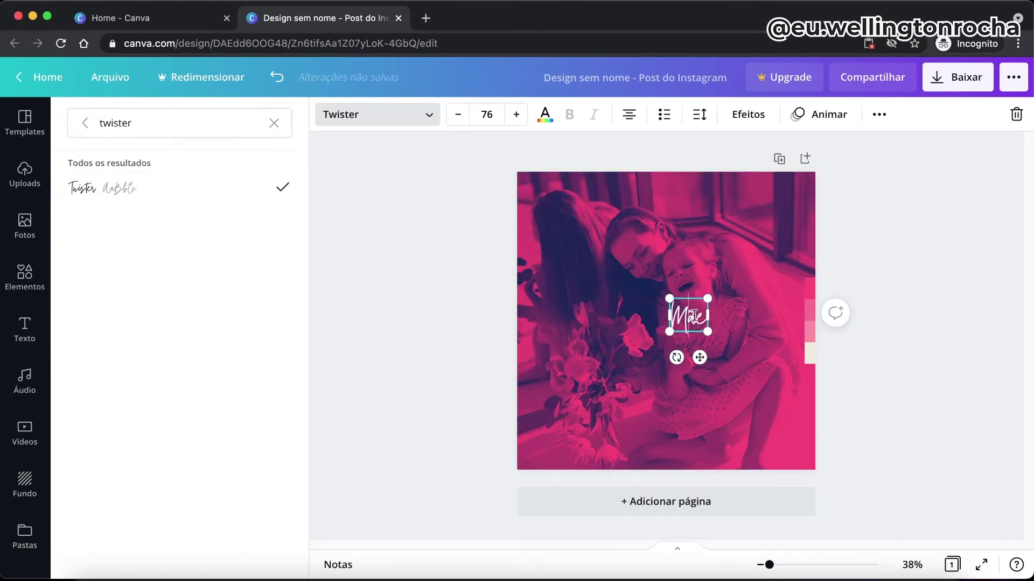
key(ctrl+a)
click(480, 115)
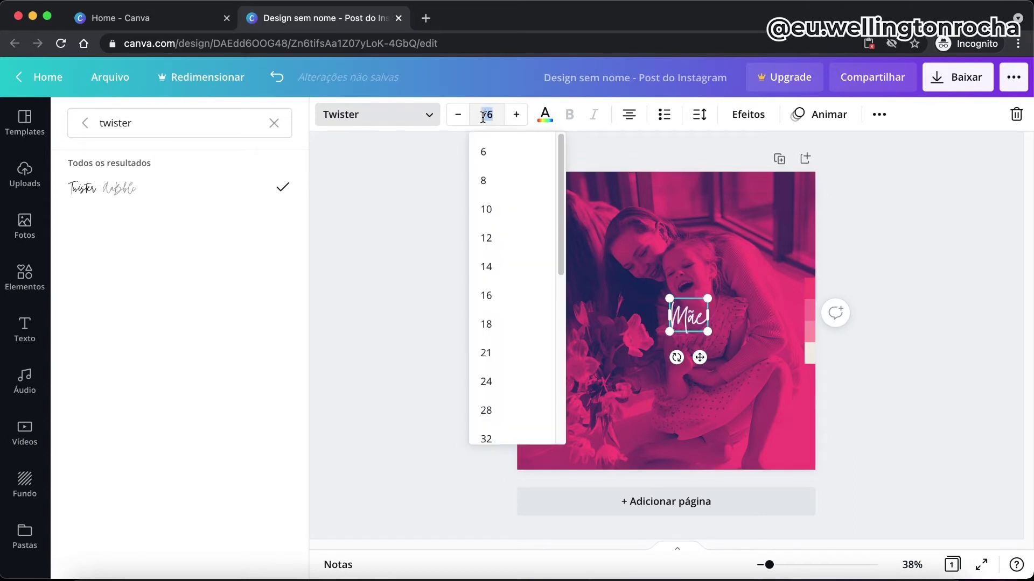
text(150)
key(Return)
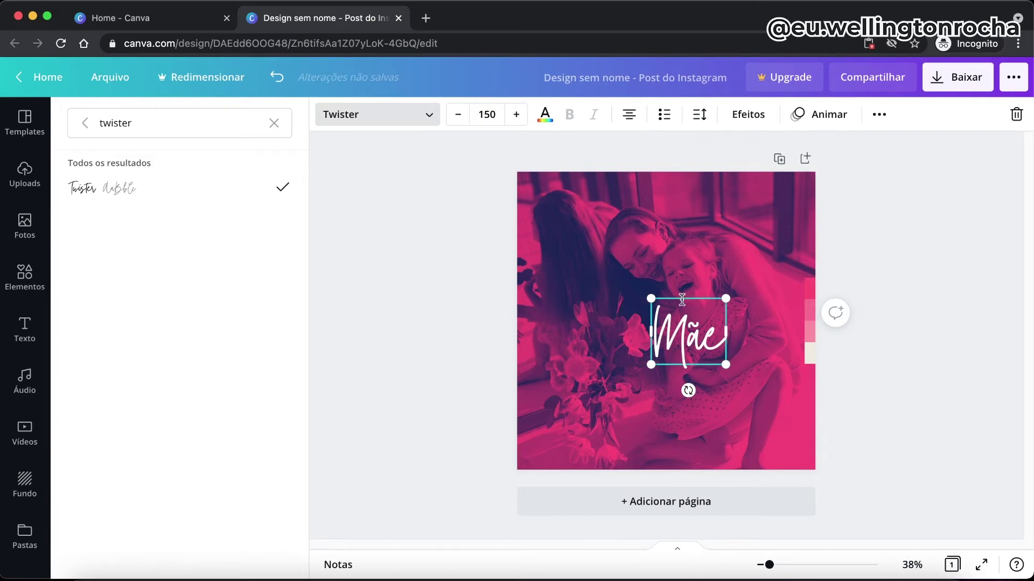
drag(671, 296, 656, 290)
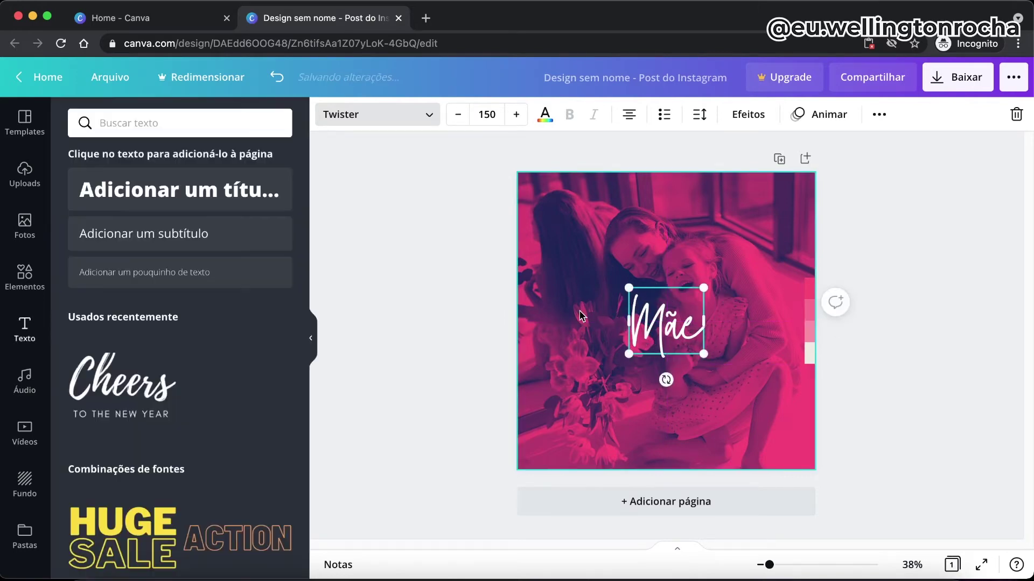
click(704, 413)
Add a subheading with the line "Um amor que não tem fim!" copied from the TextEdit note and place it below the "Mãe" heading
drag(207, 245, 669, 260)
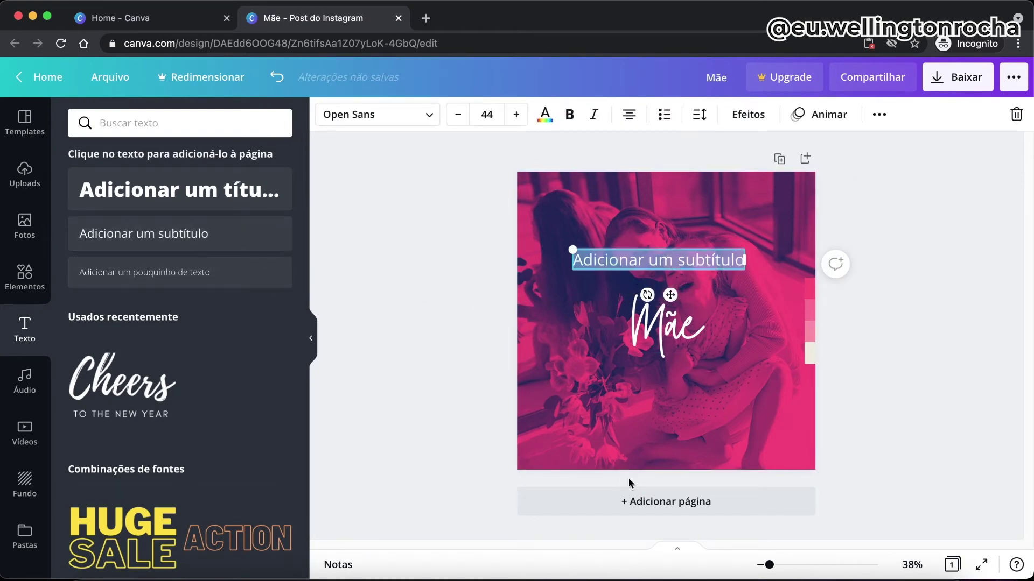
click(847, 575)
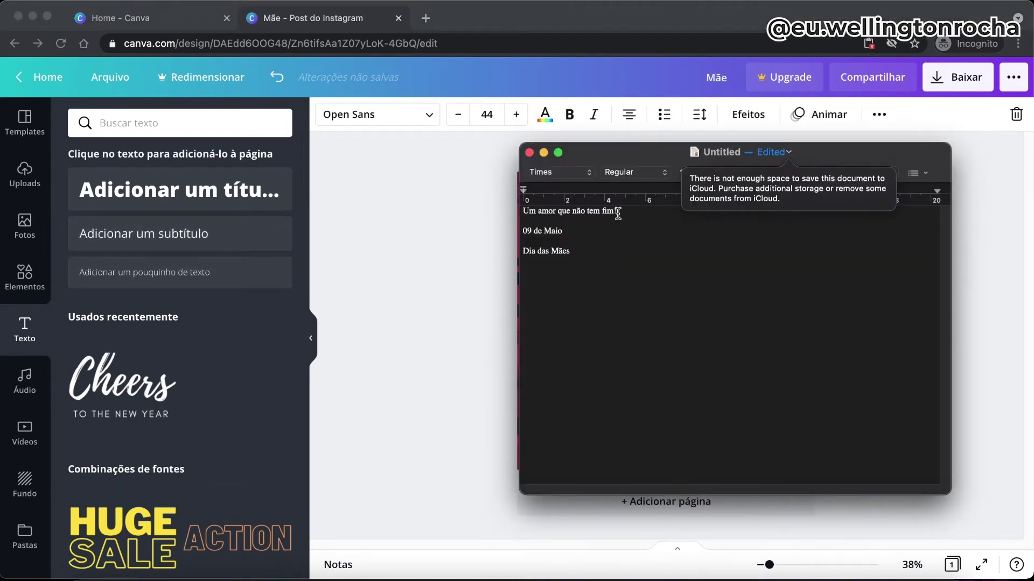
drag(617, 214, 500, 211)
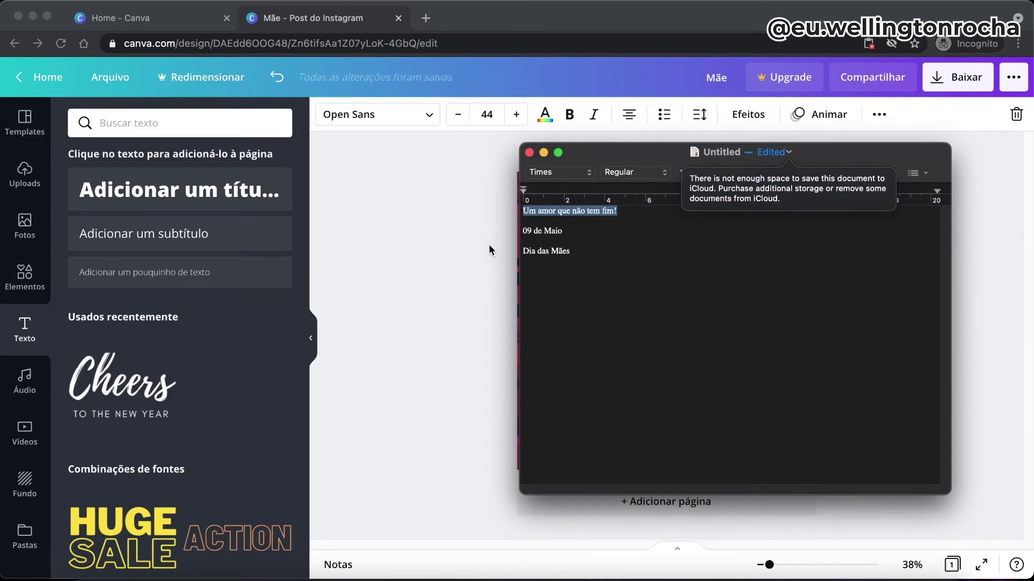
key(super+Tab)
text(Um amor que não tem fim!)
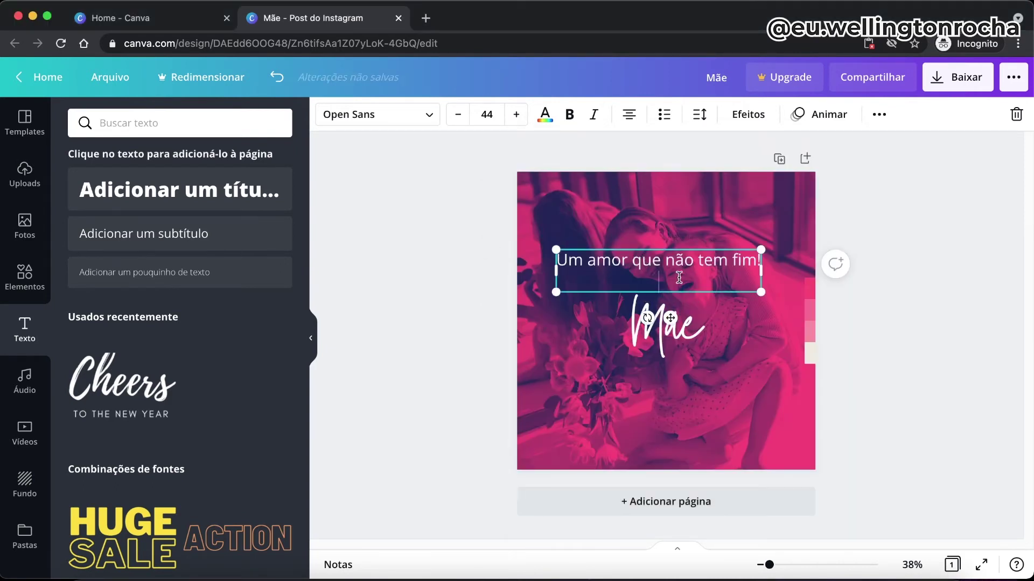
key(BackSpace)
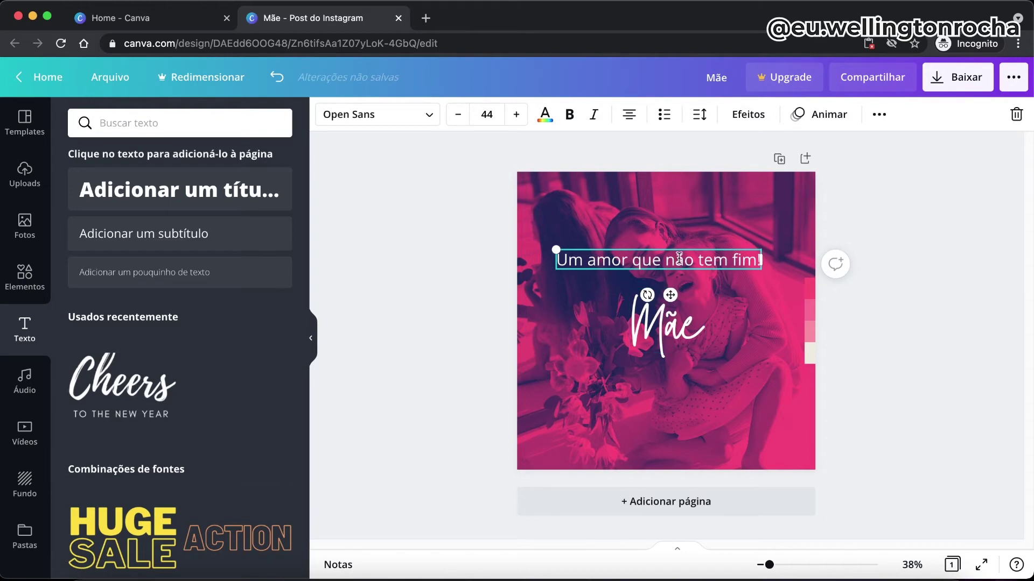
drag(670, 248, 679, 394)
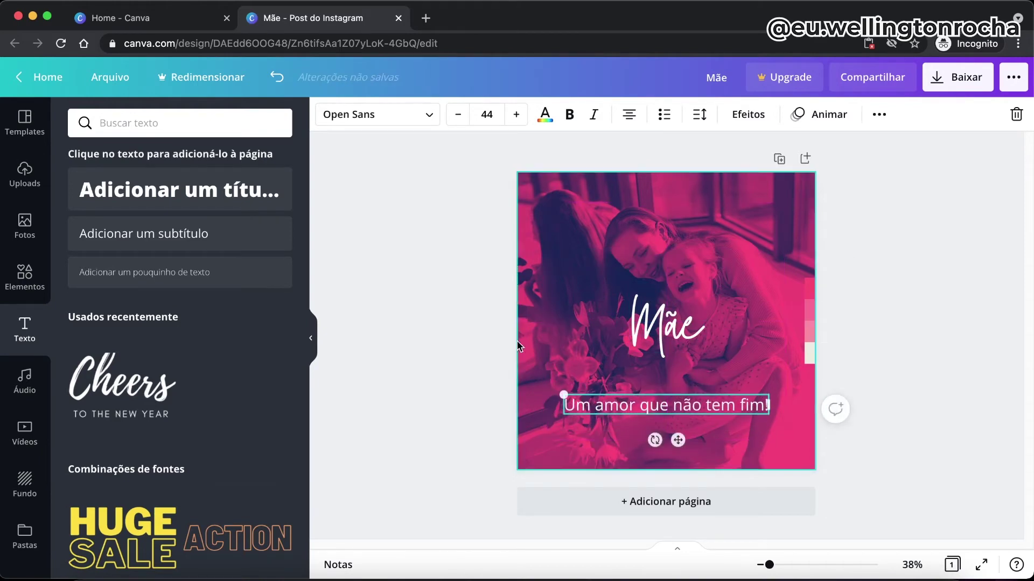
Change the font of the "Um amor que não tem fim!" line to Montserrat Classic
click(399, 125)
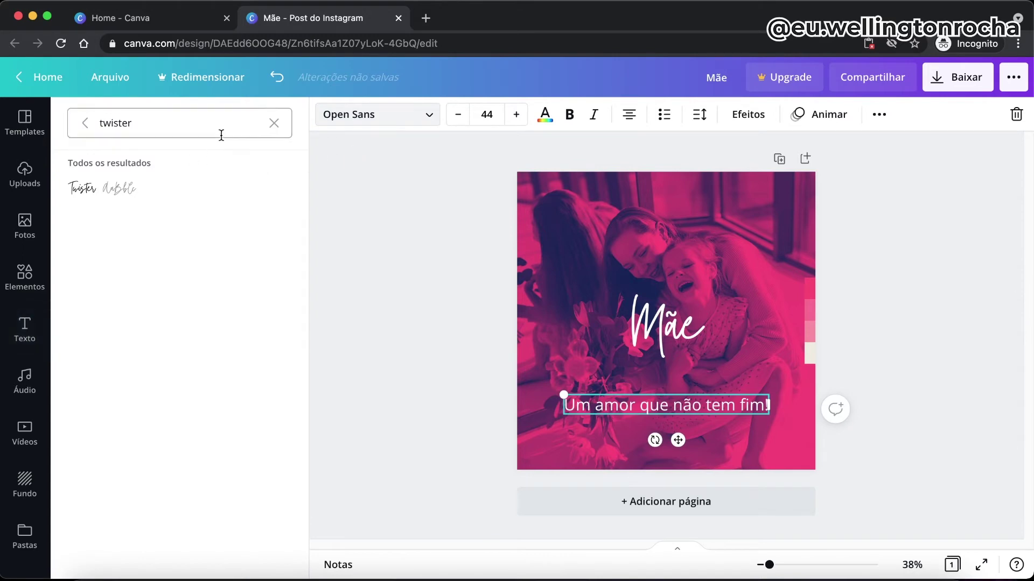
click(271, 124)
text(mon)
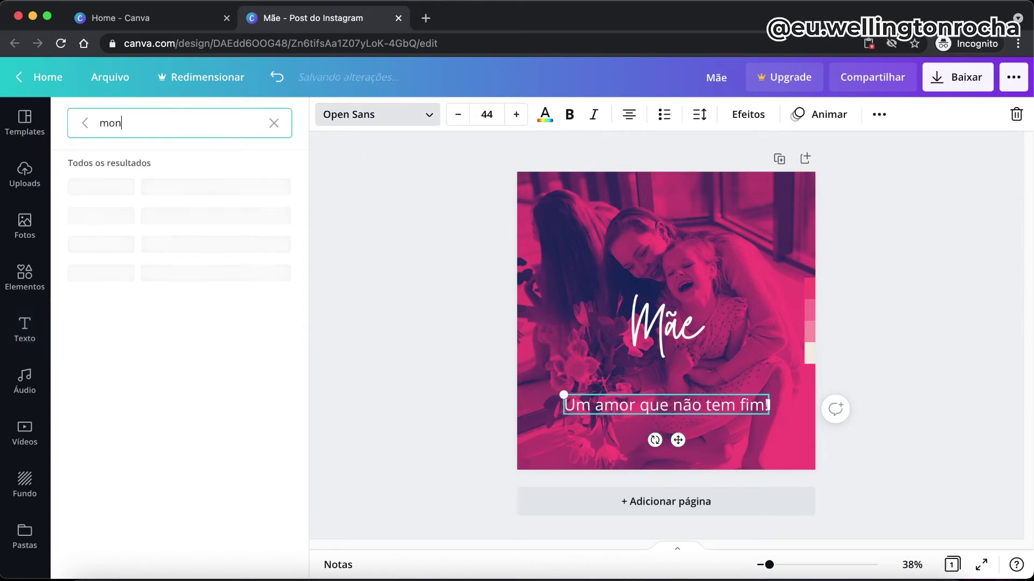
text(tserra)
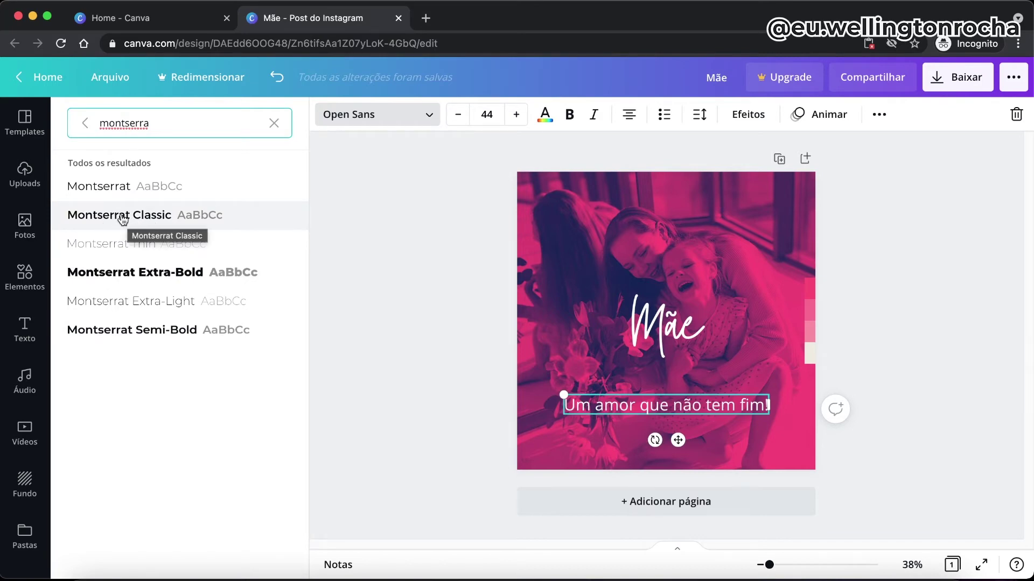
click(153, 216)
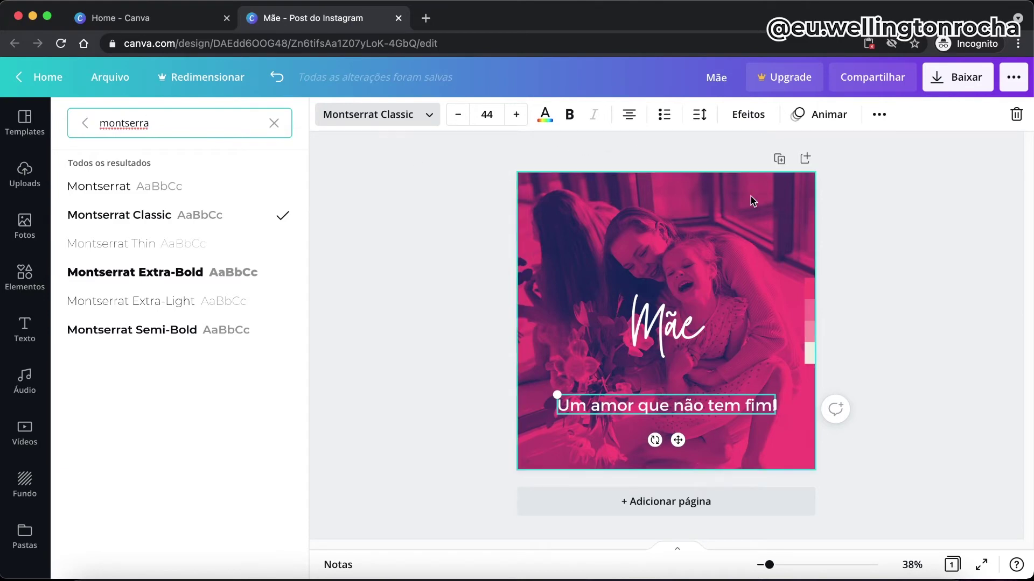
Set the "Um amor que não tem fim!" line to font size 24 with a letter spacing of 397
click(487, 116)
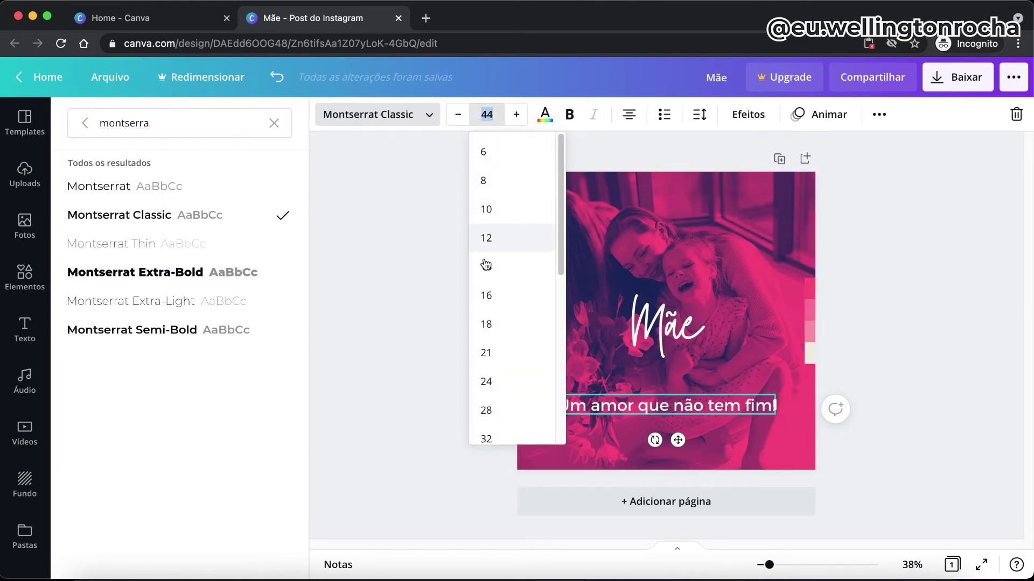
click(487, 375)
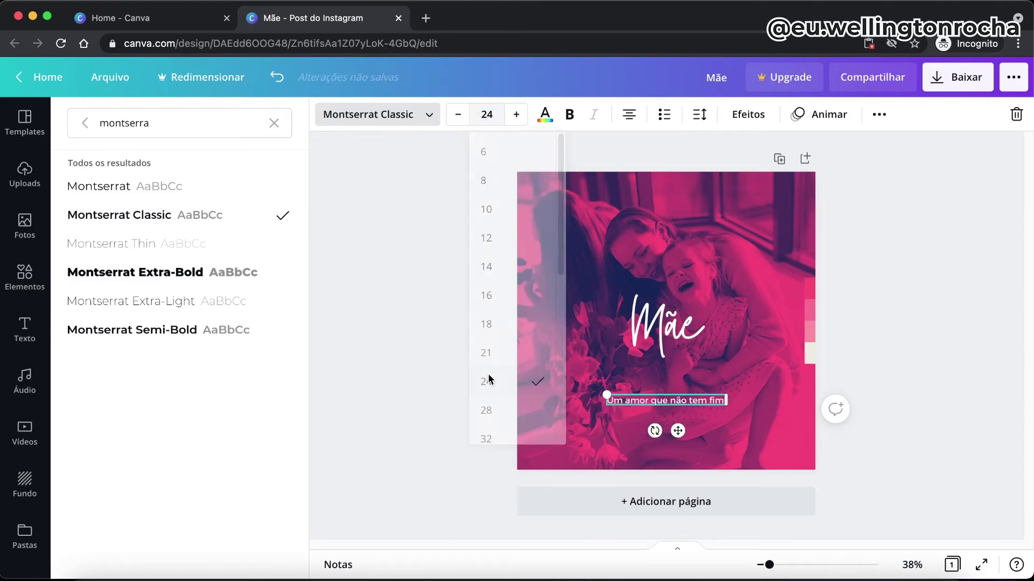
click(696, 121)
drag(852, 169, 890, 169)
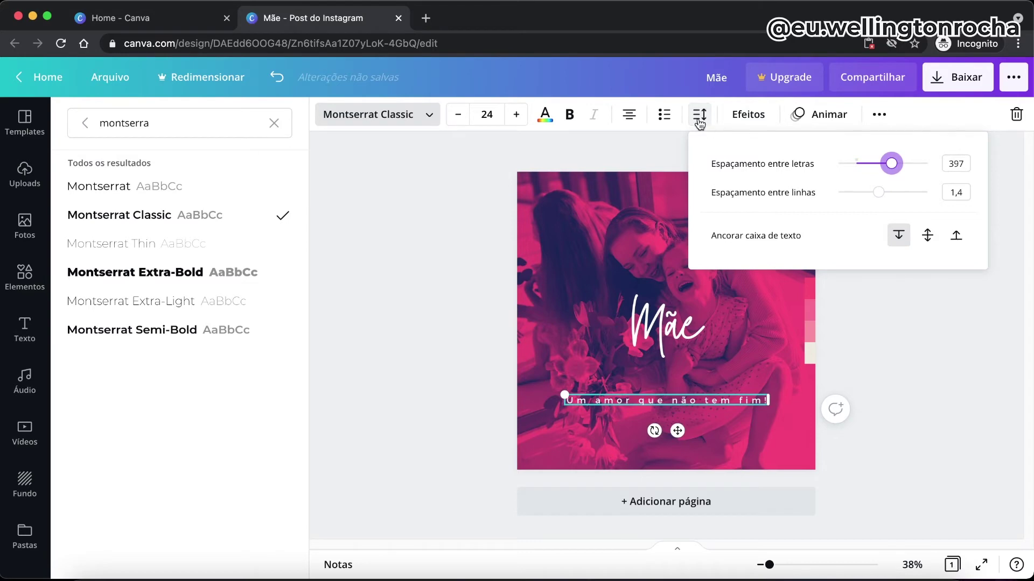
Convert the "Um amor que não tem fim!" line to uppercase and move it up, horizontally centred under the heading
click(875, 118)
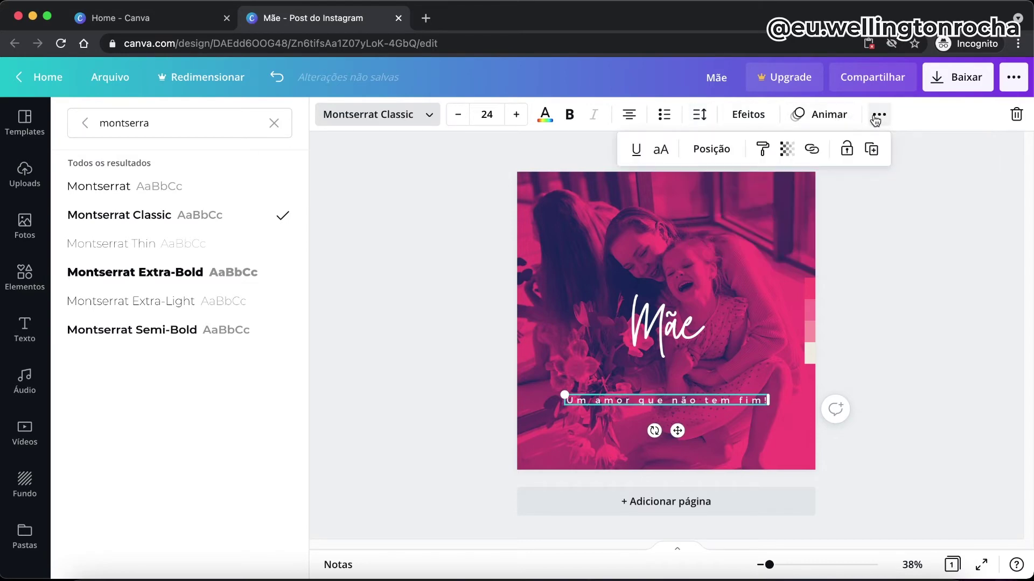
click(662, 151)
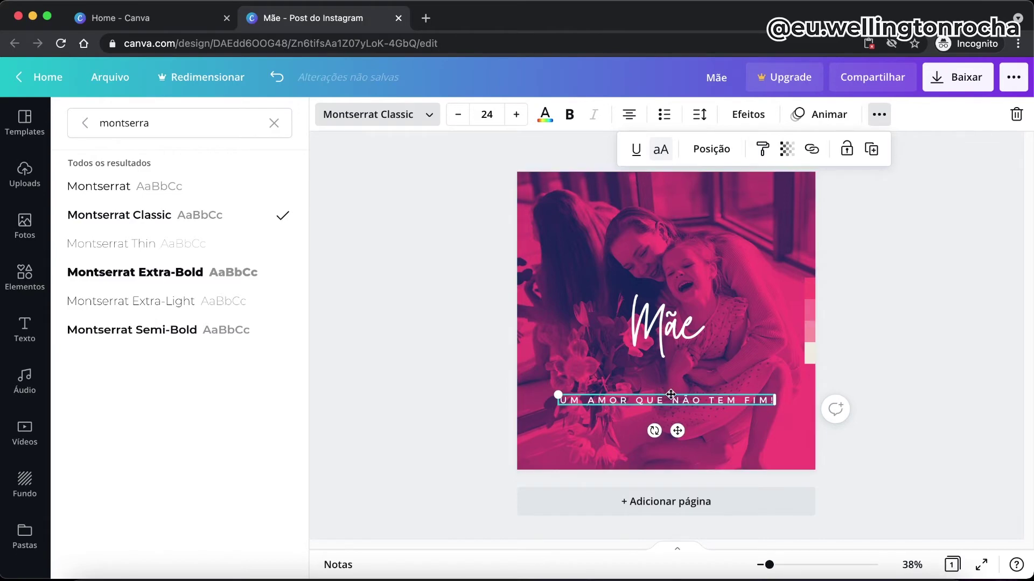
drag(669, 396, 666, 377)
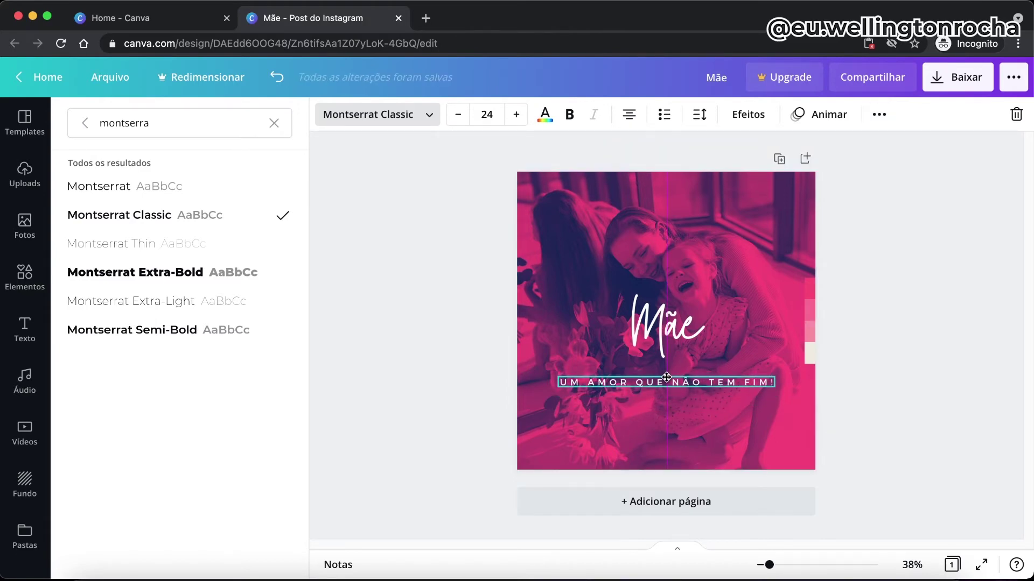
Set the font size of the "Mãe" heading to 200
click(662, 334)
click(458, 115)
text(1920)
key(Return)
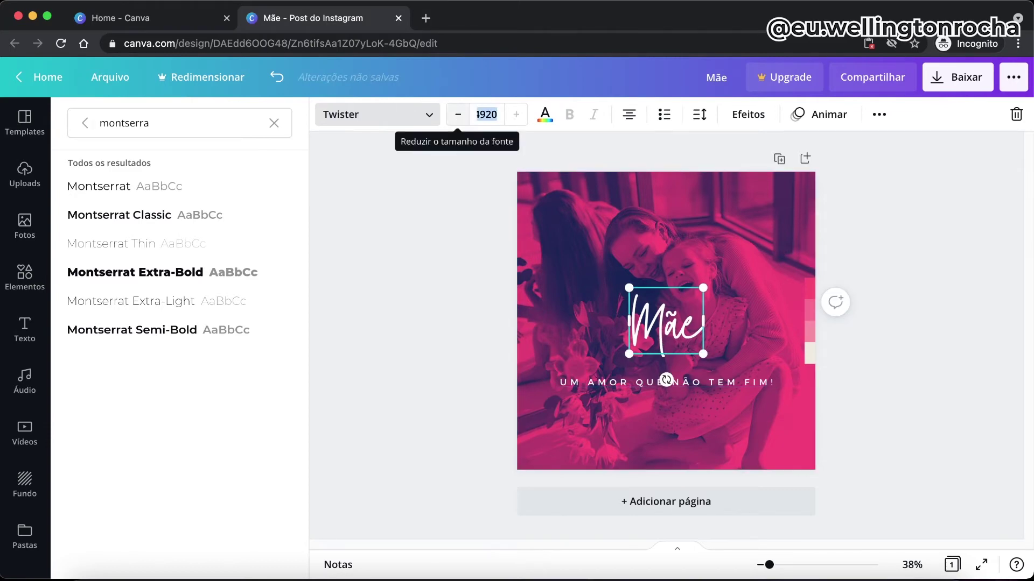
text(200)
key(Return)
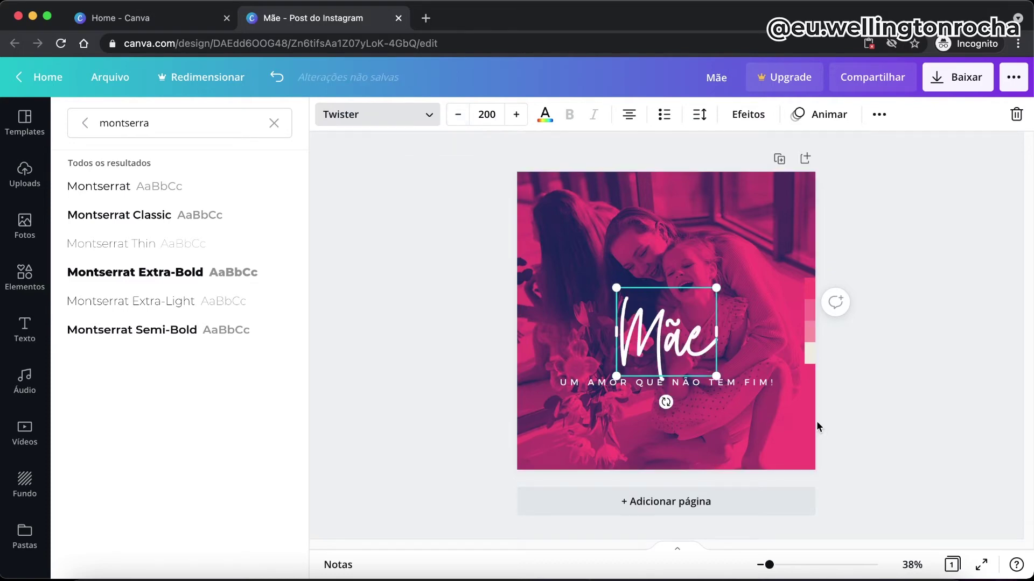
Move the "Um amor que não tem fim!" line slightly down so it clears the enlarged heading
click(670, 383)
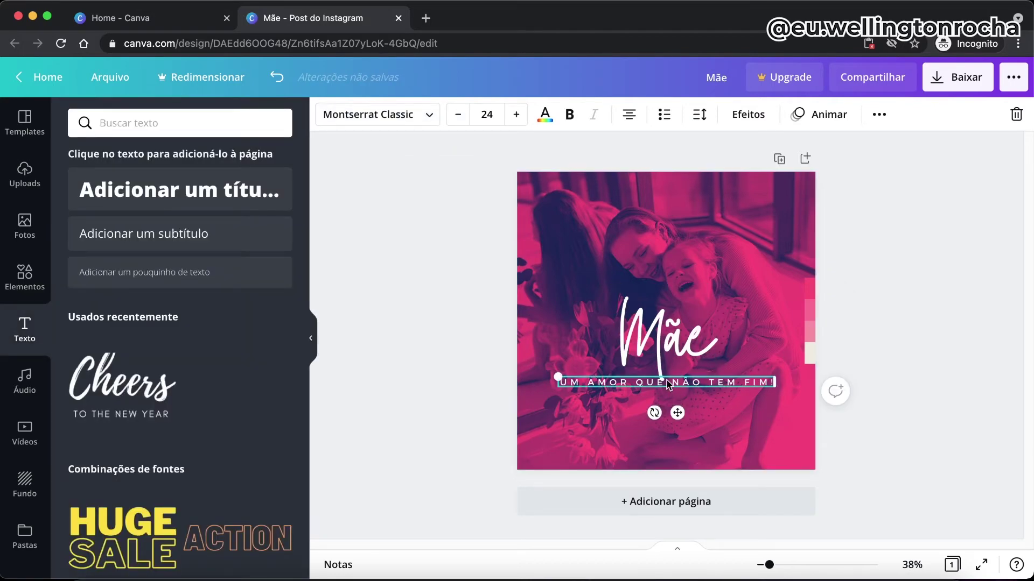
drag(666, 388, 667, 392)
click(742, 356)
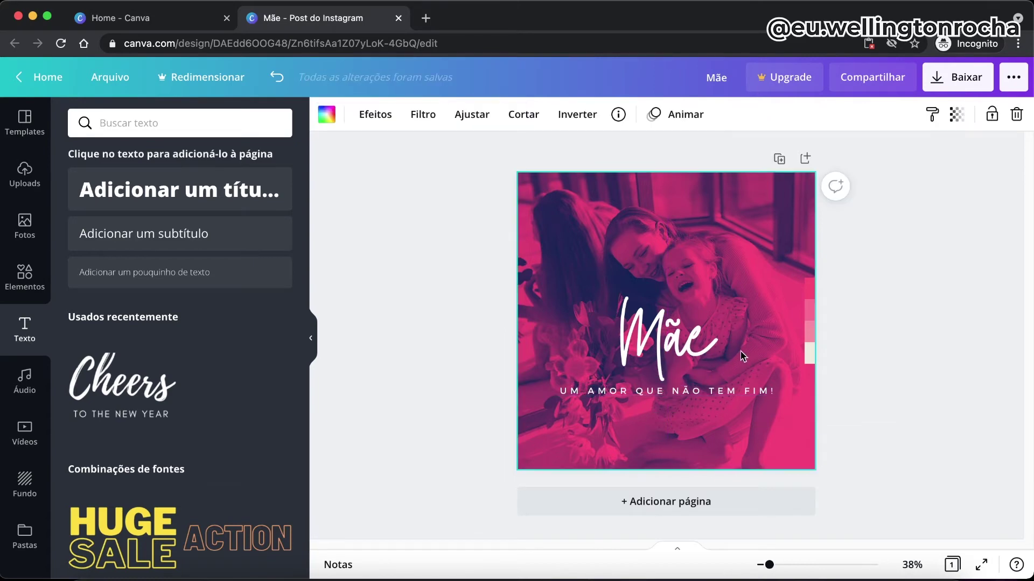
Duplicate the "Um amor que não tem fim!" line and place the copy centred near the page's upper edge
click(651, 391)
click(666, 402)
drag(668, 392, 678, 187)
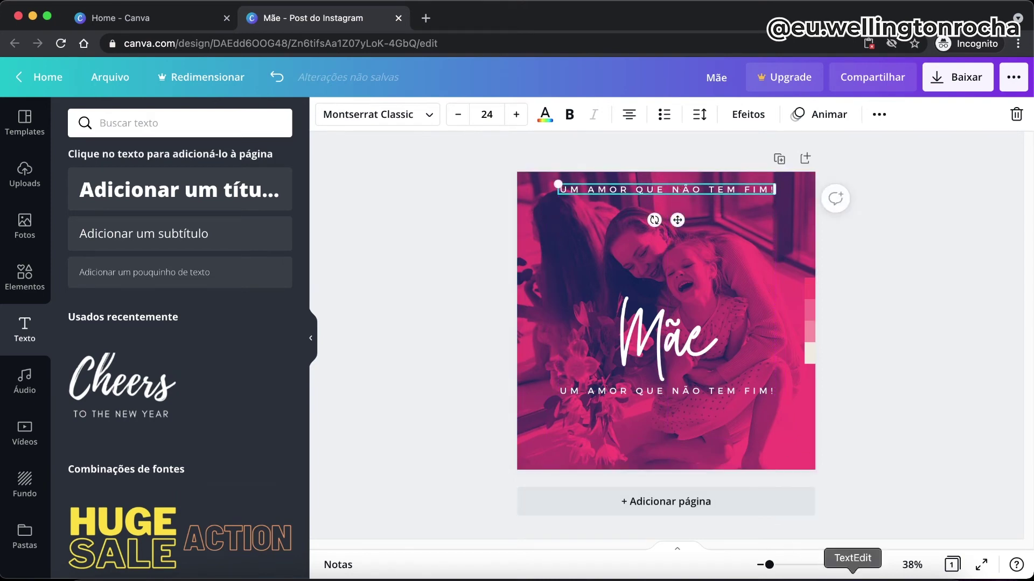
Replace the text of the upper copy with "09 de Maio" from the TextEdit note
click(851, 570)
drag(587, 231, 505, 232)
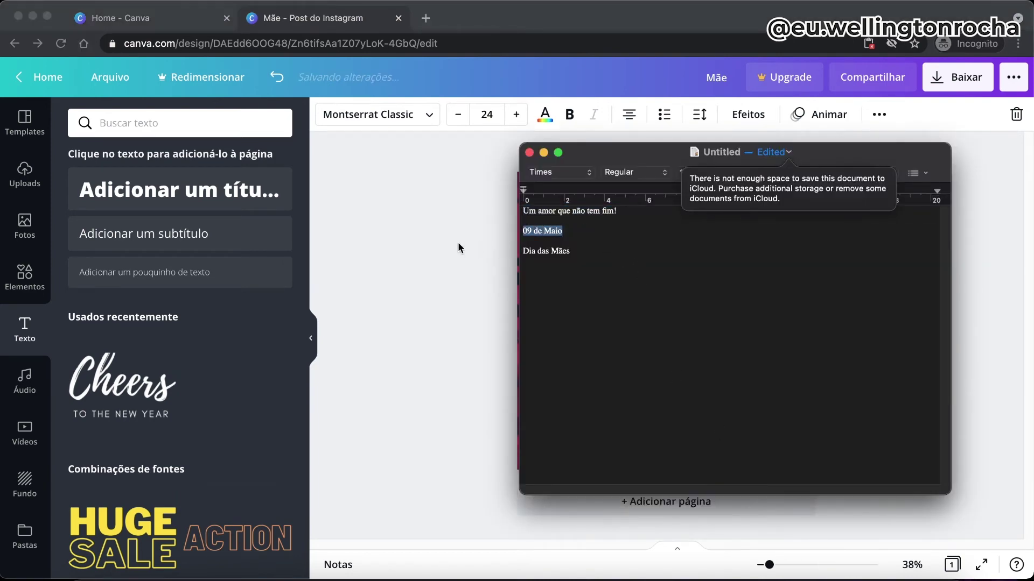
key(super+Tab)
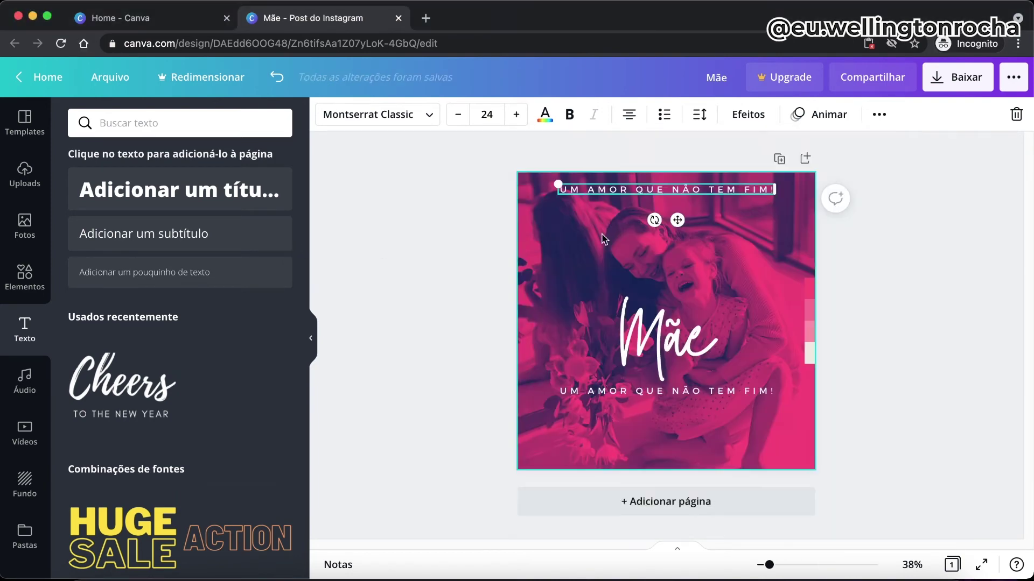
click(630, 190)
key(super+a)
text(09 DE MAIO)
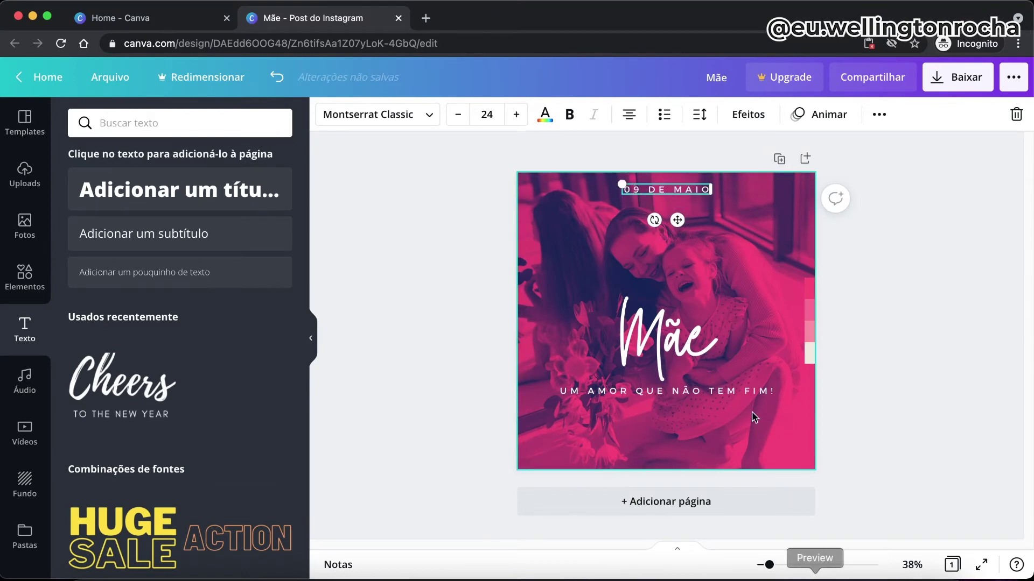
Duplicate the "09 de Maio" line just below itself and replace the copy's text with "Dia das Mães" from the TextEdit note
click(592, 240)
drag(657, 199, 661, 215)
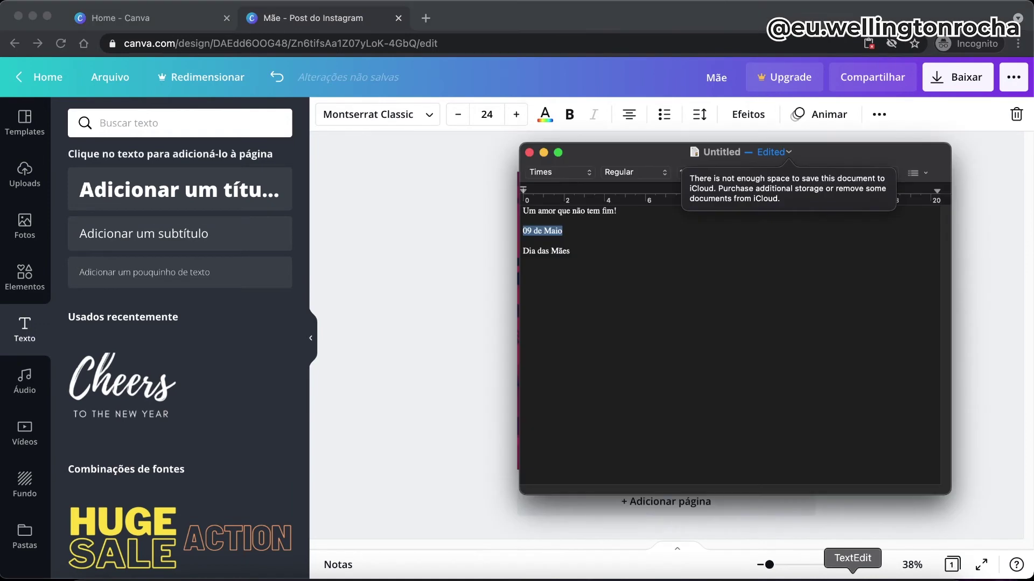
click(853, 567)
drag(580, 251, 514, 251)
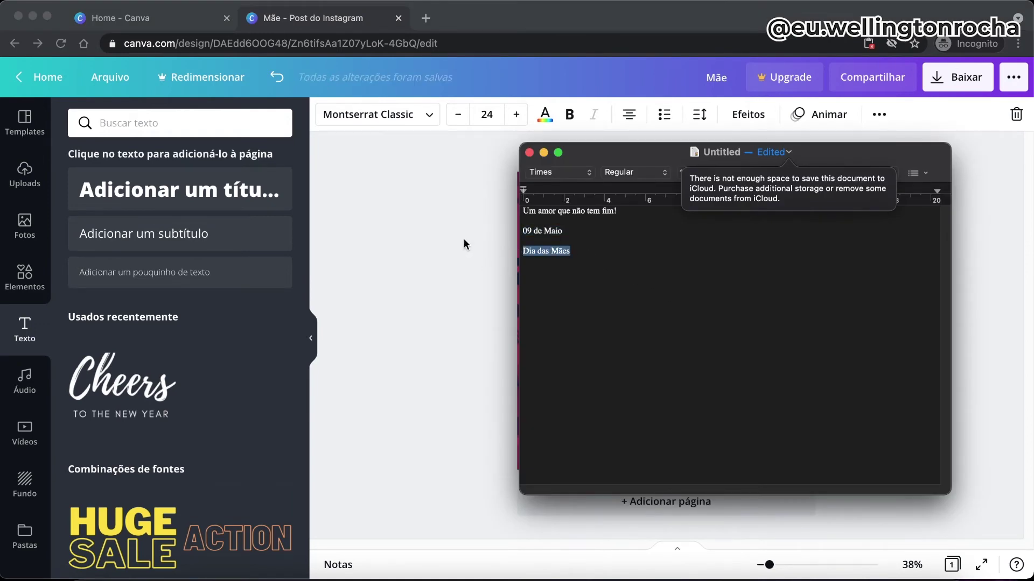
click(464, 245)
double_click(659, 208)
text(A)
key(ctrl+a)
key(ctrl+v)
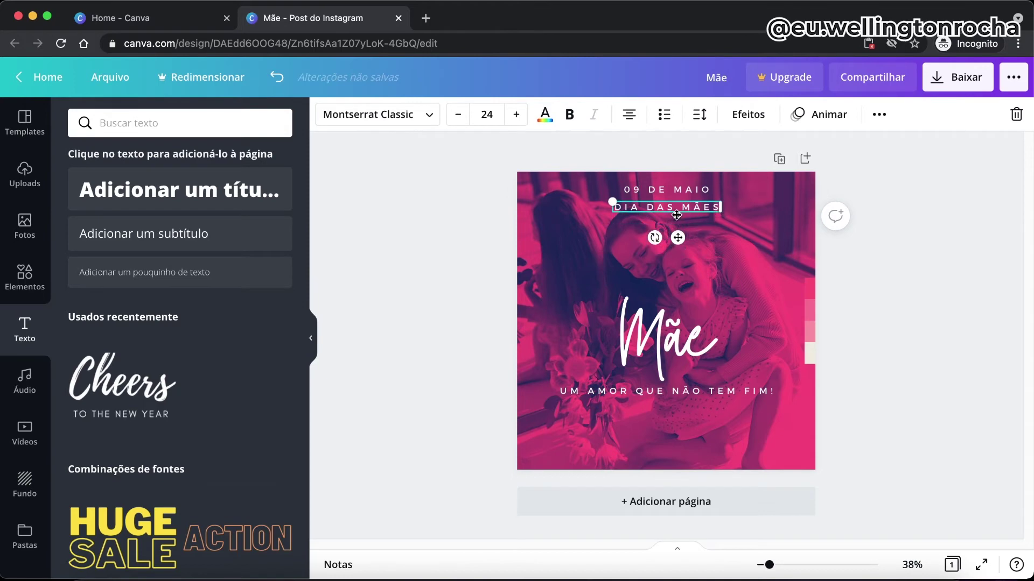
Colour the "09 de Maio" line with the document's light pink and move it slightly up
click(663, 191)
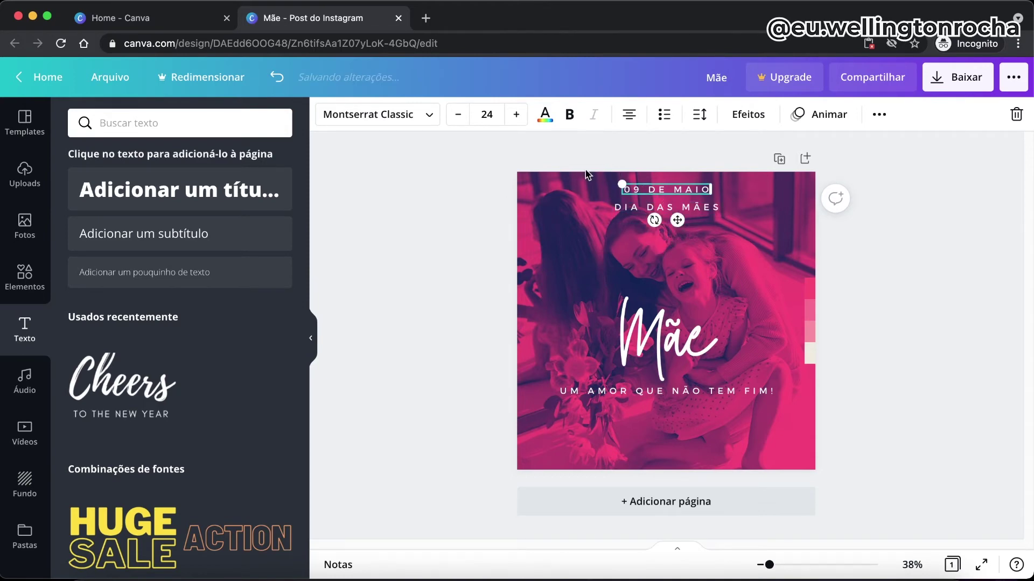
click(545, 118)
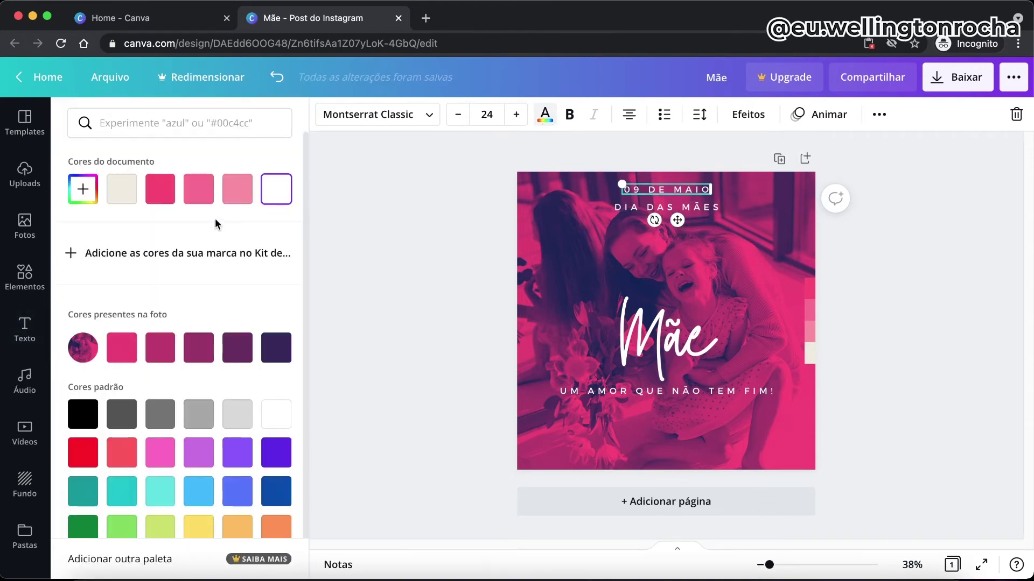
click(239, 191)
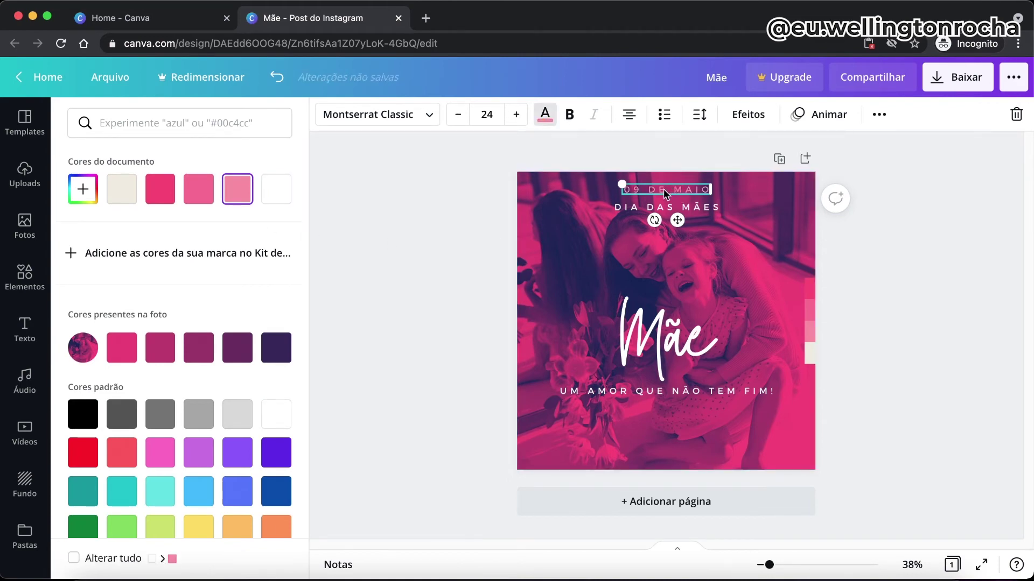
drag(665, 191, 666, 188)
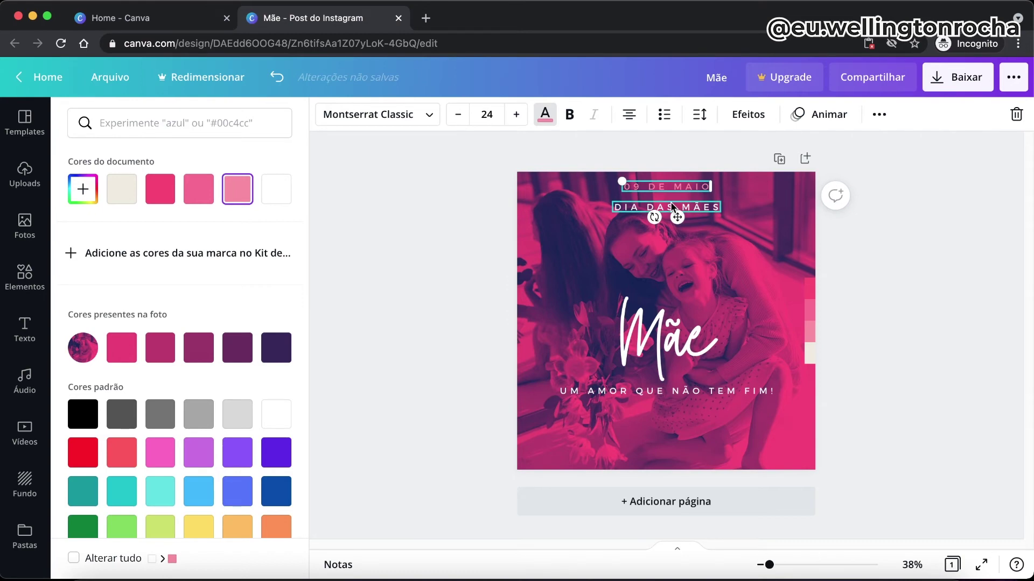
Move the "Dia das Mães" line closer to the date above it and set its font size to 28
click(684, 209)
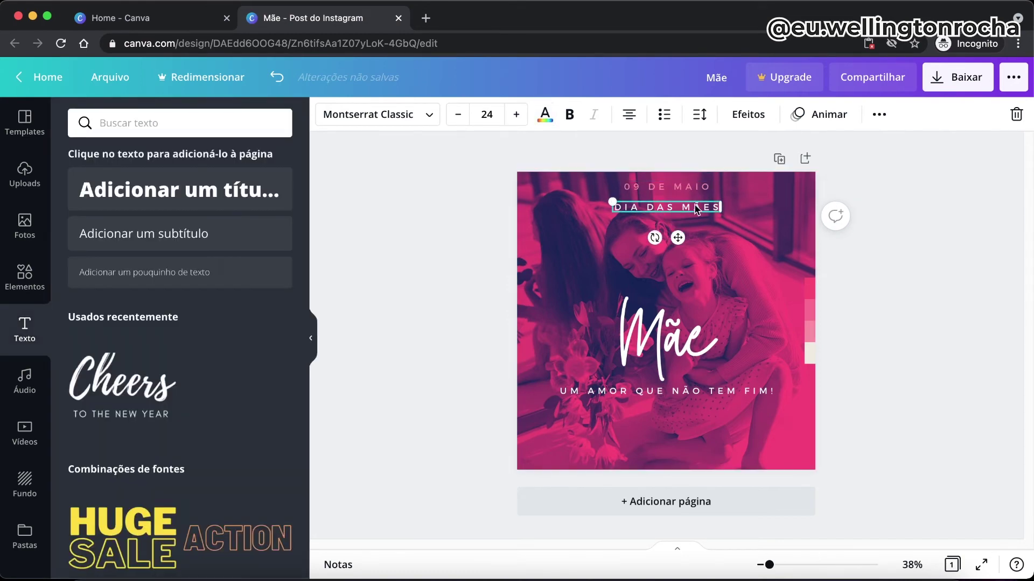
drag(691, 210, 690, 205)
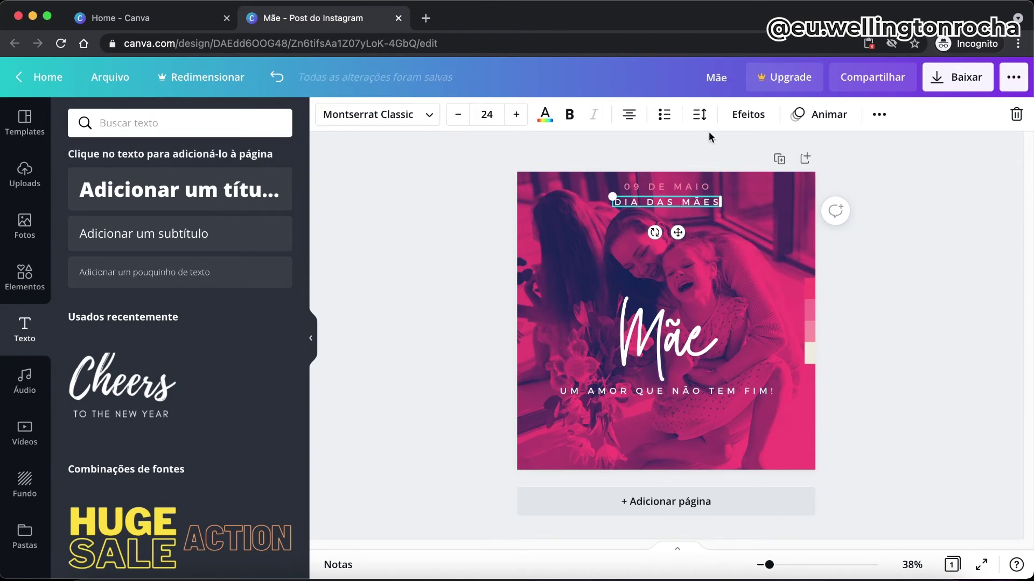
click(487, 114)
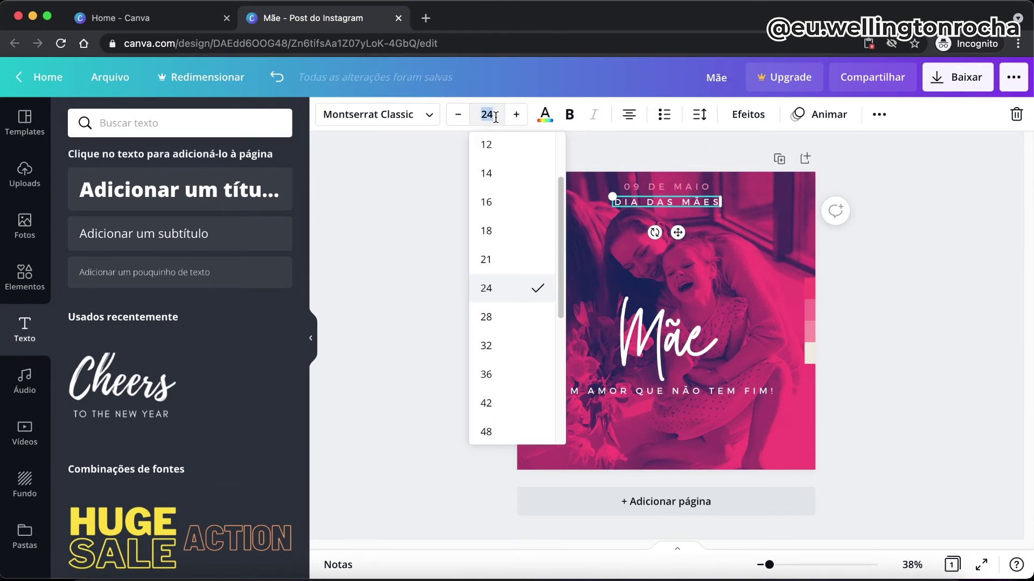
click(497, 316)
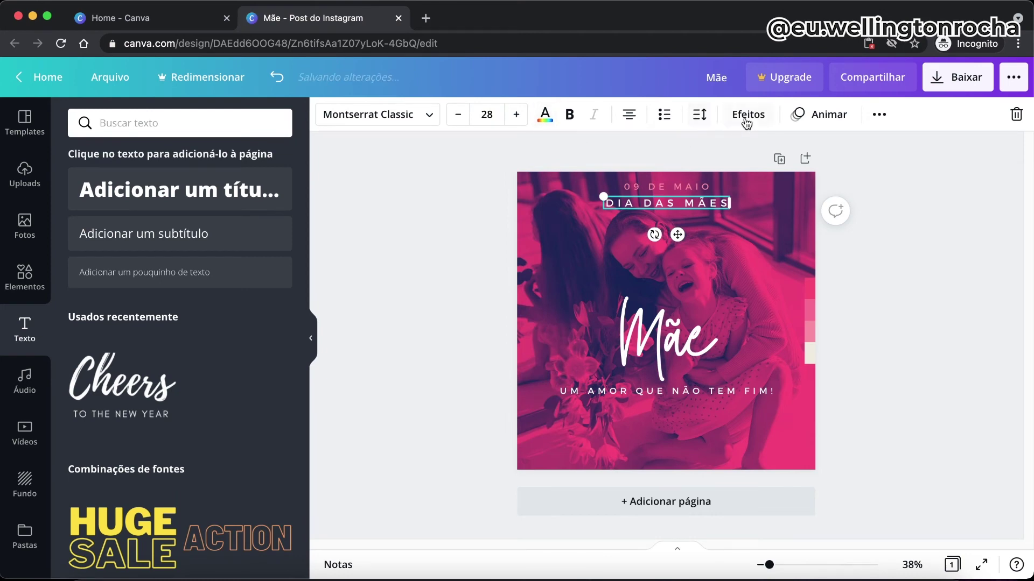
Set the letter spacing of the "Dia das Mães" line to 500
click(702, 121)
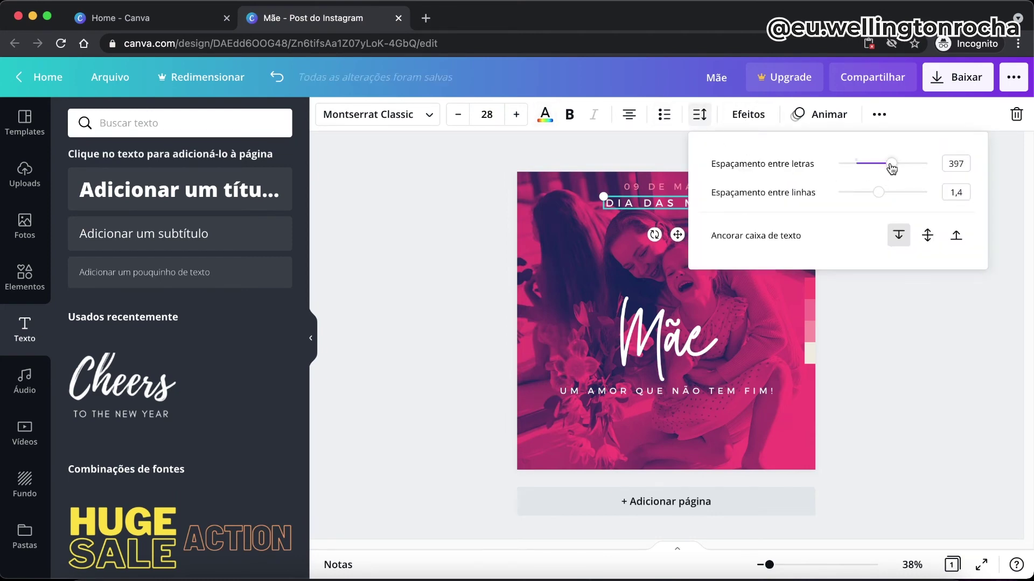
click(952, 162)
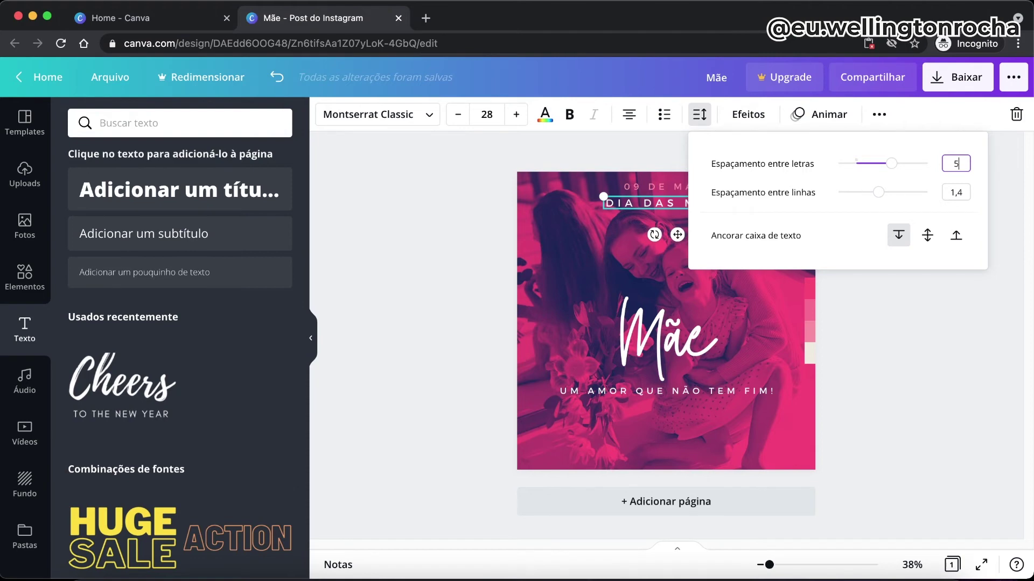
text(500)
key(Return)
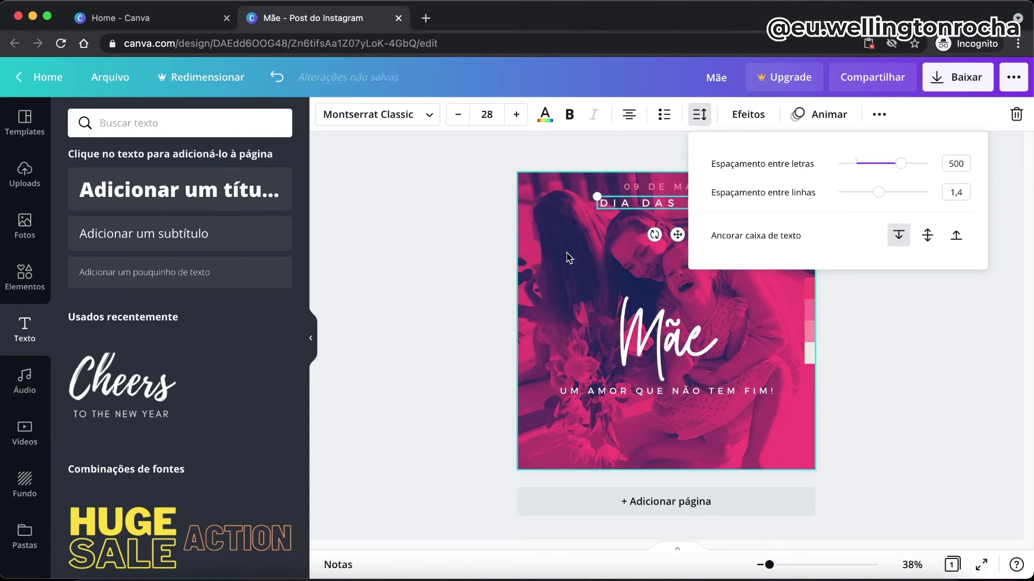
click(463, 231)
click(703, 231)
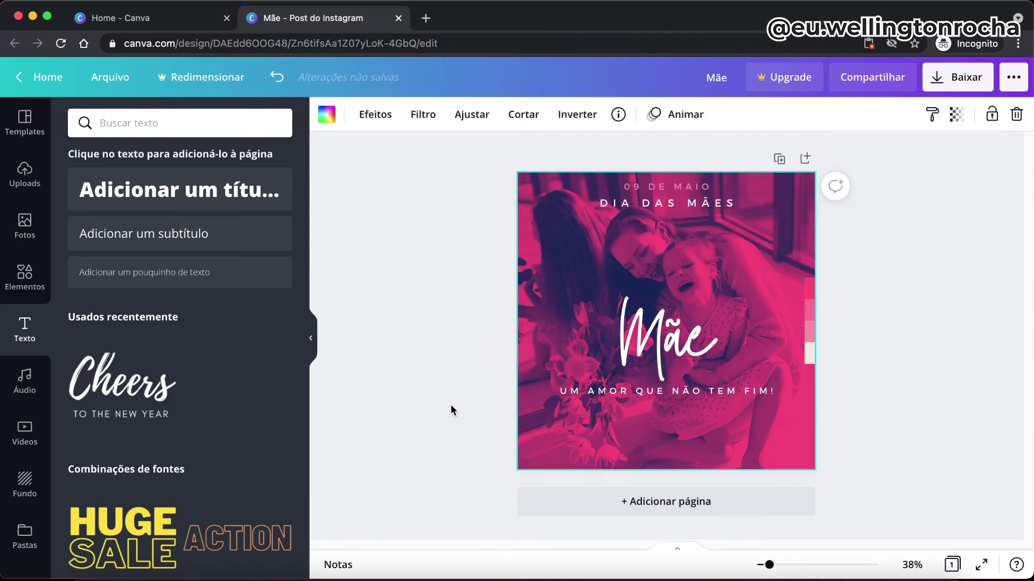
Add the uploaded 3D heart to the post, tilt it and place it partly off the page at the lower-left corner
click(22, 178)
drag(104, 224, 550, 342)
drag(578, 465, 614, 465)
drag(594, 355, 573, 450)
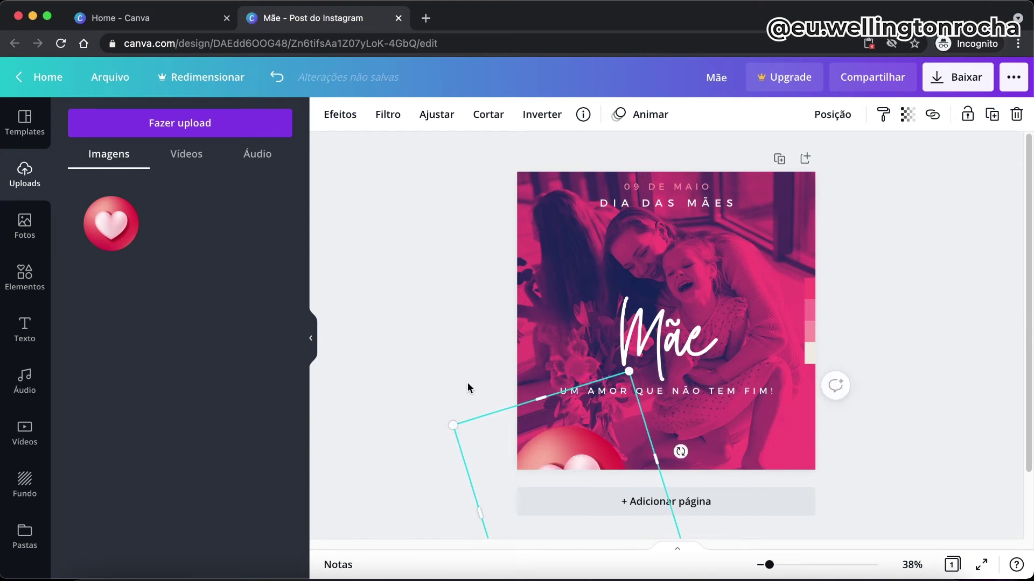
Blur the 3D heart with a Desfoque value of 50 and move it to the page's lower-right corner
click(389, 115)
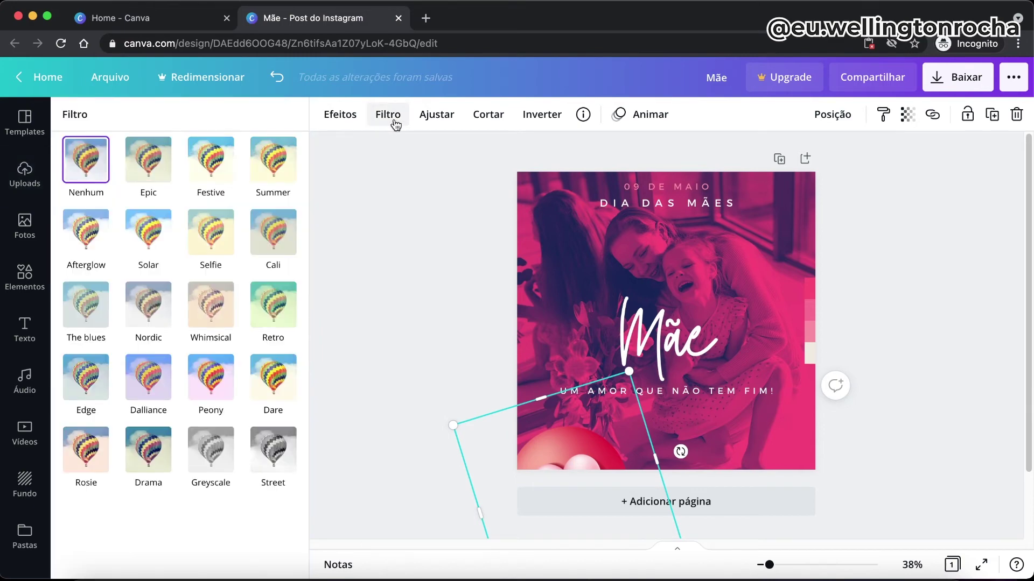
click(438, 120)
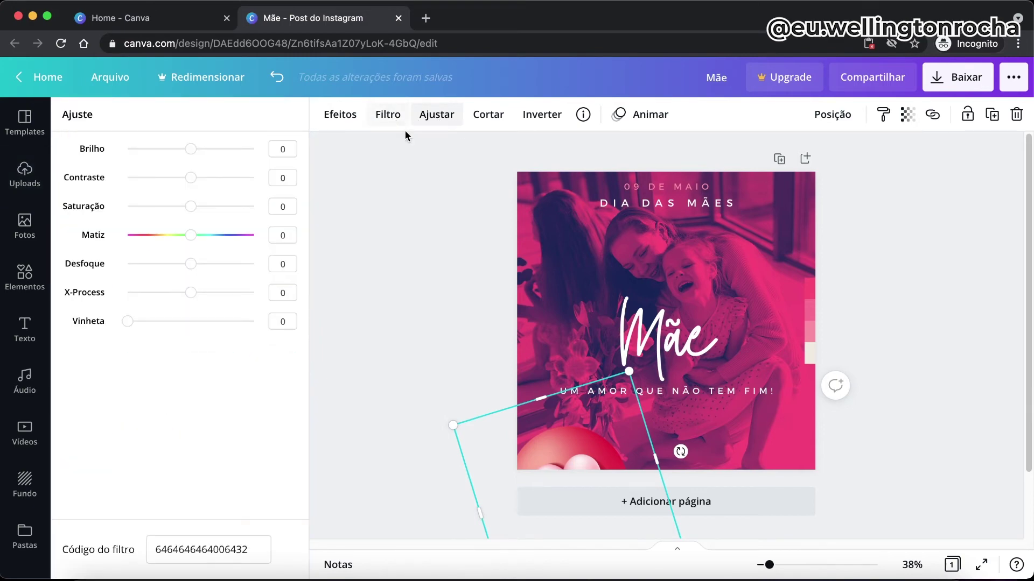
drag(192, 264, 221, 270)
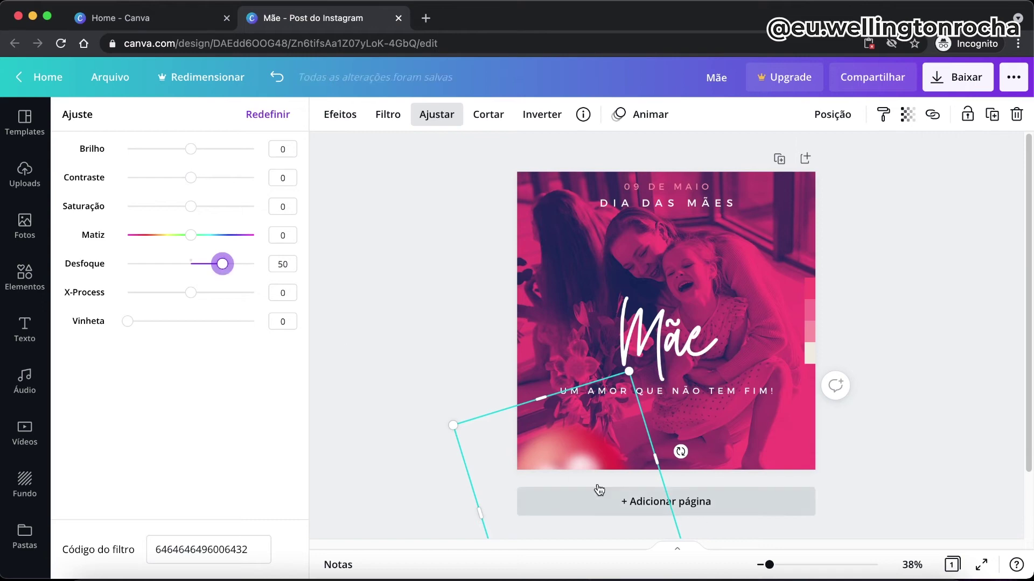
drag(561, 457, 773, 455)
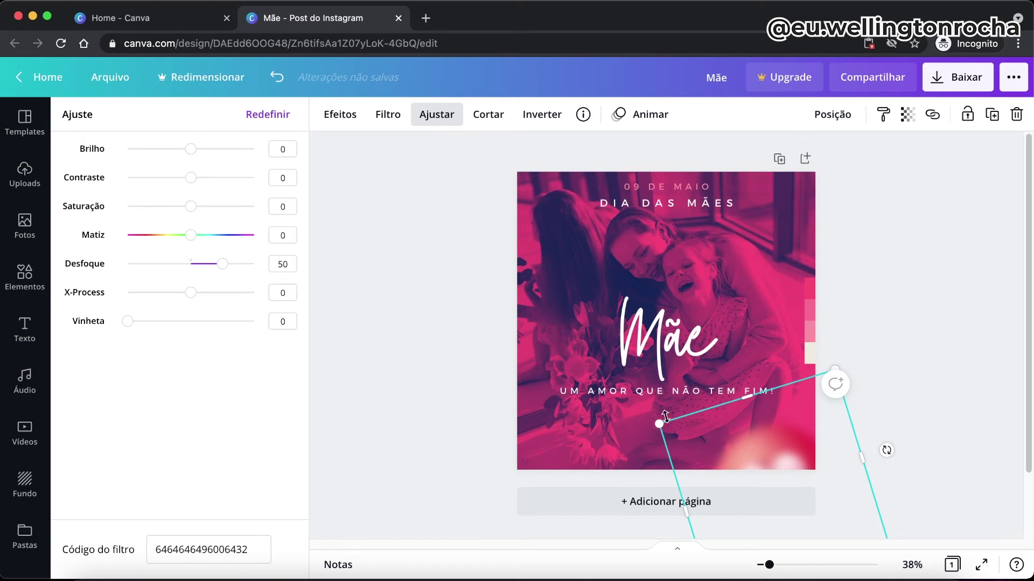
Duplicate the blurred heart, tilt the copy the other way and place it partly off the page at the upper-left corner
drag(777, 448, 593, 245)
drag(615, 361, 552, 362)
drag(603, 259, 554, 189)
Duplicate the lower-right heart, shrink the copy to a small size, place it near the lower-left corner and rotate it
click(757, 451)
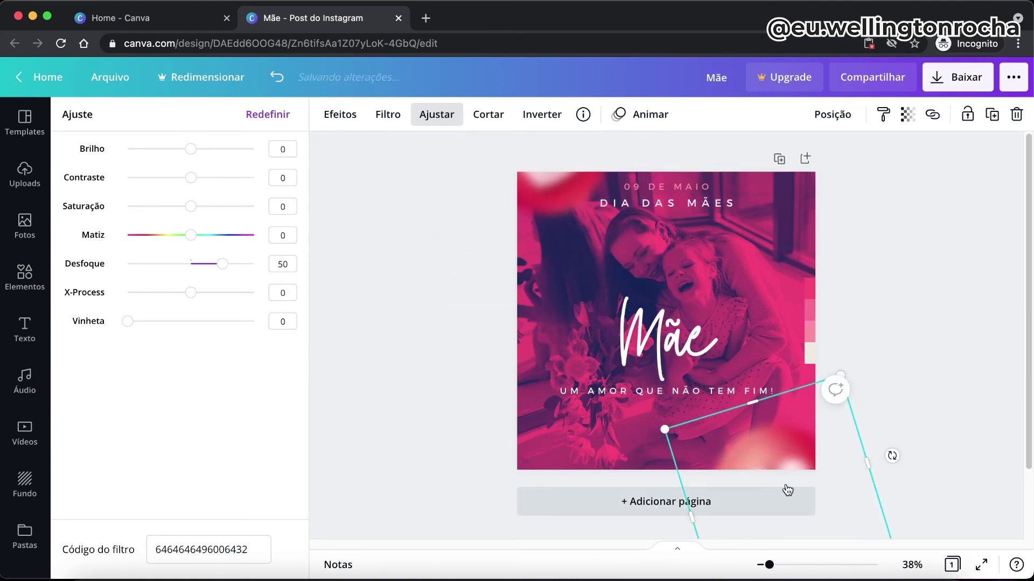
drag(762, 412, 725, 292)
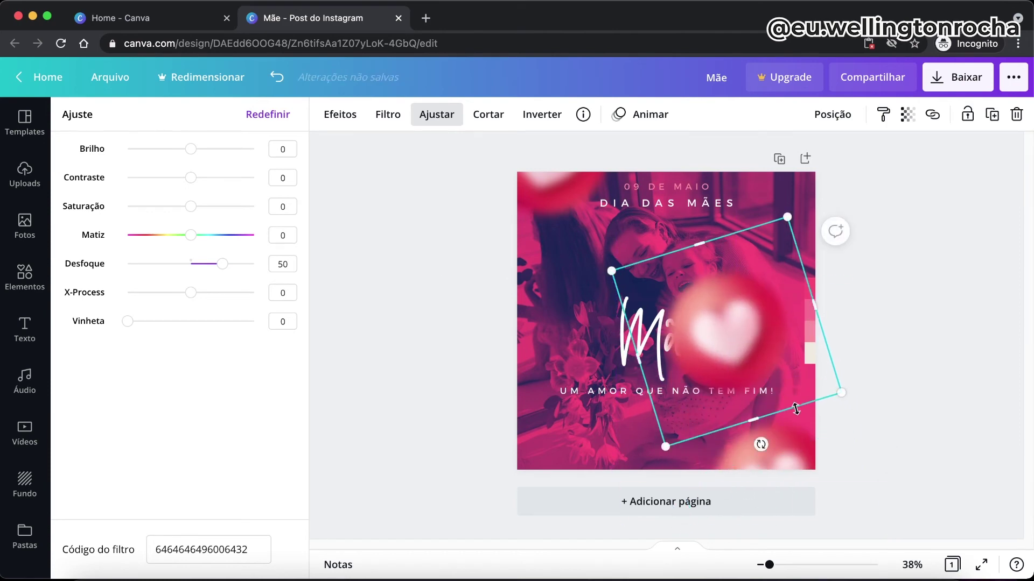
drag(840, 393, 574, 422)
drag(574, 466, 545, 459)
Duplicate the small heart to the page's upper-right corner and rotate the copy to a different angle
drag(576, 426, 784, 197)
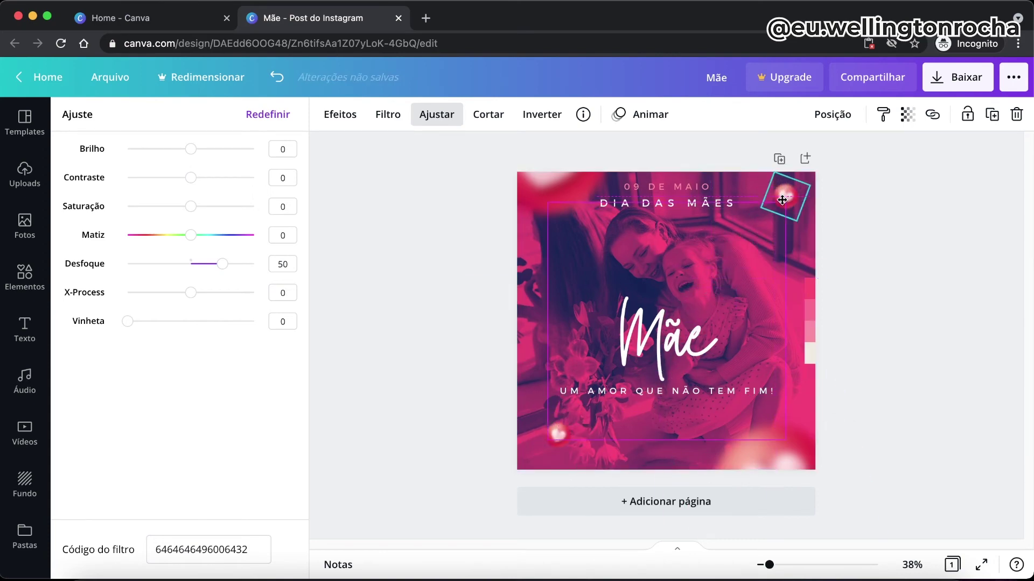
drag(757, 235, 782, 245)
click(913, 237)
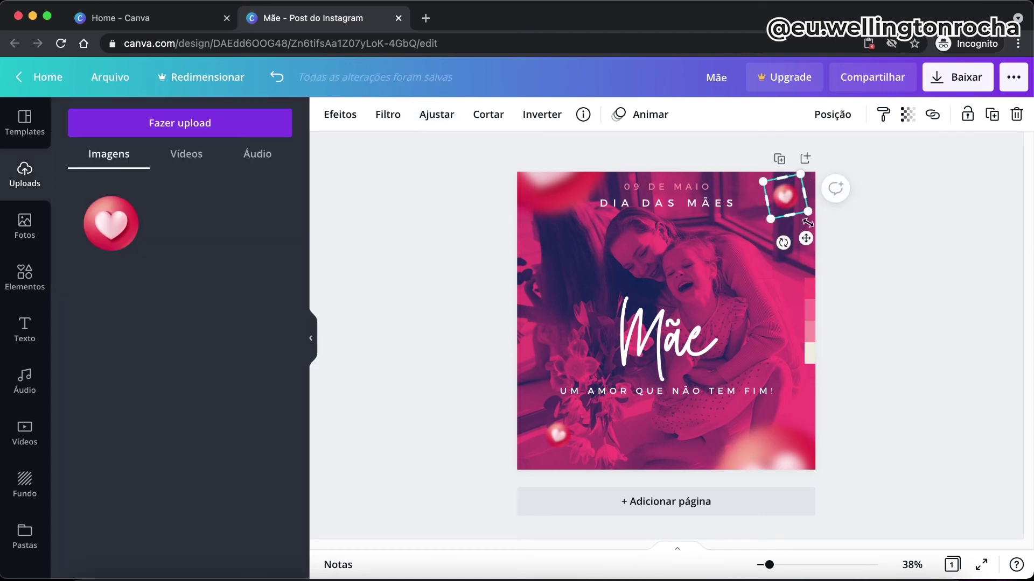
click(865, 244)
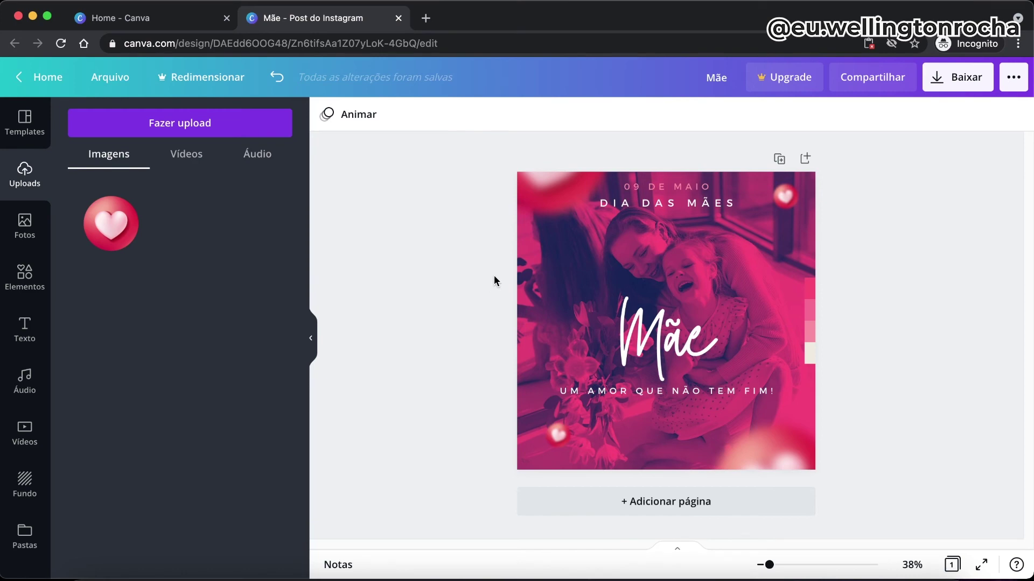
Nudge the upper-left, lower-left and lower-right hearts slightly outward towards their page corners
click(577, 193)
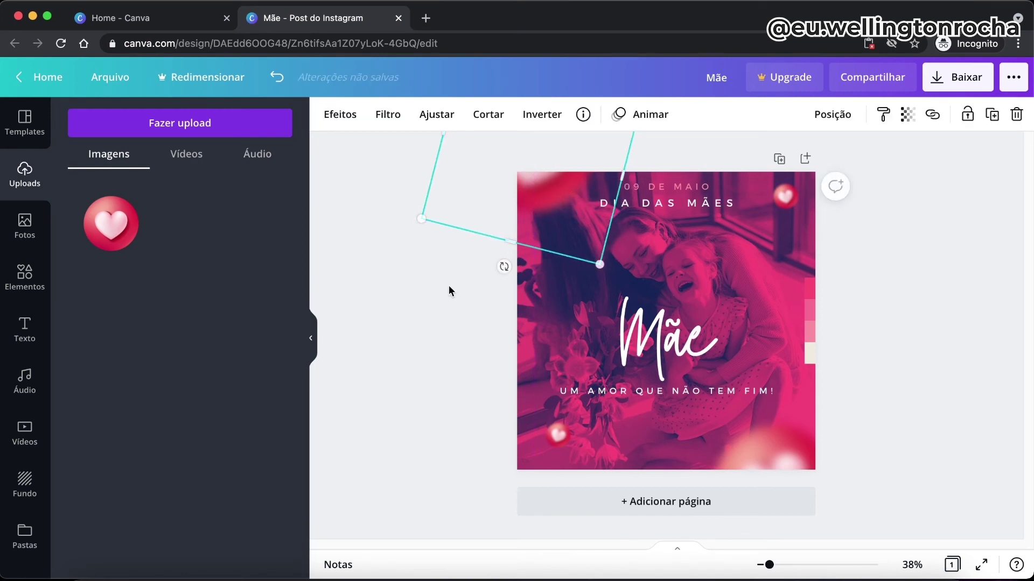
click(437, 304)
drag(554, 431, 549, 438)
click(904, 380)
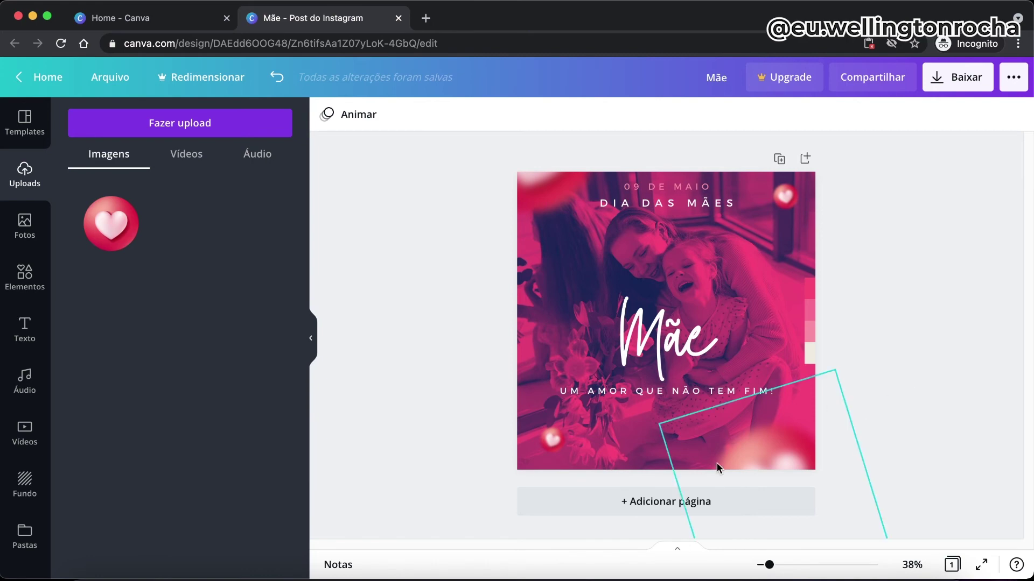
click(787, 451)
click(934, 415)
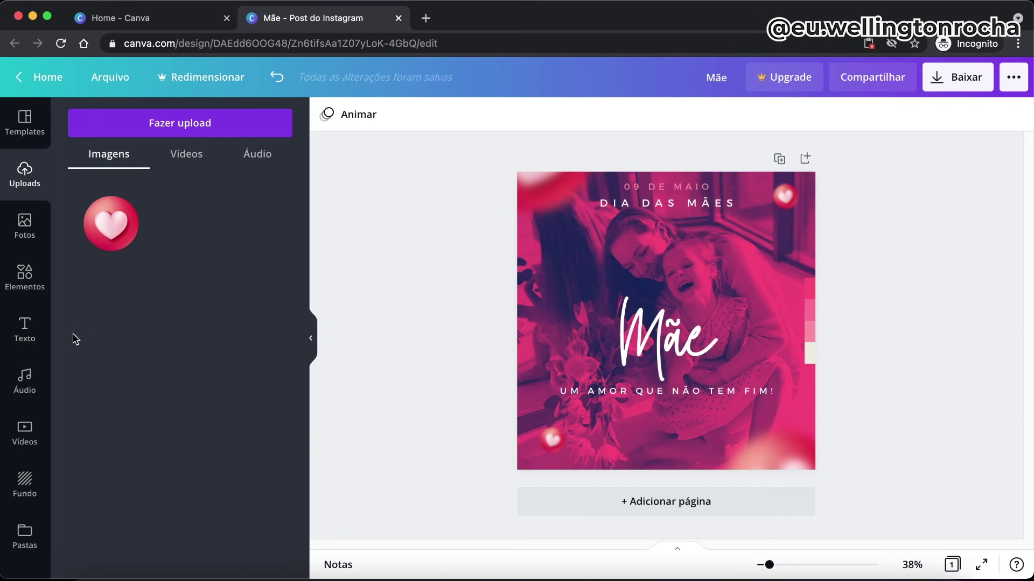
Search the elements library for "coração"
click(27, 285)
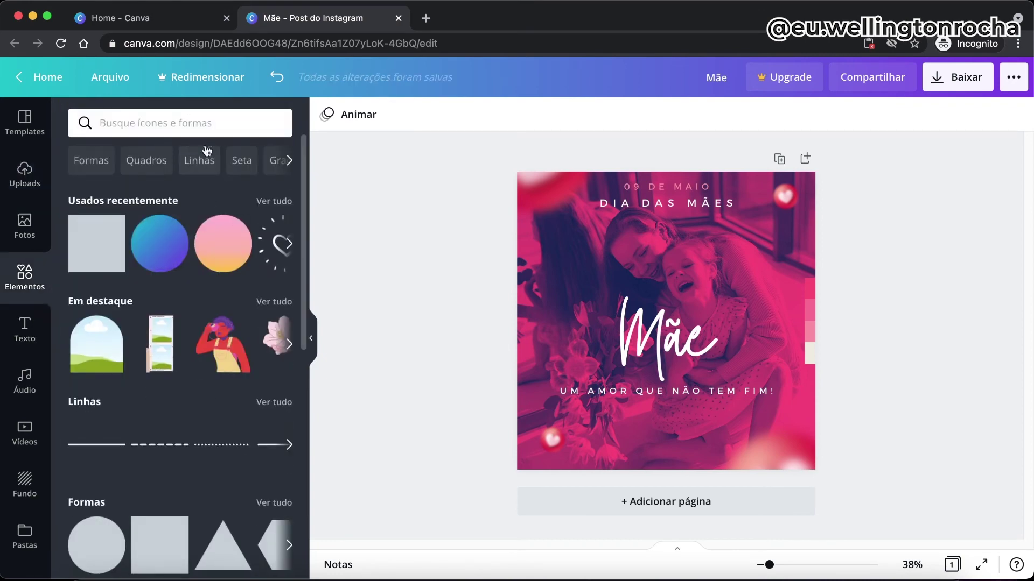
click(184, 119)
text(cora)
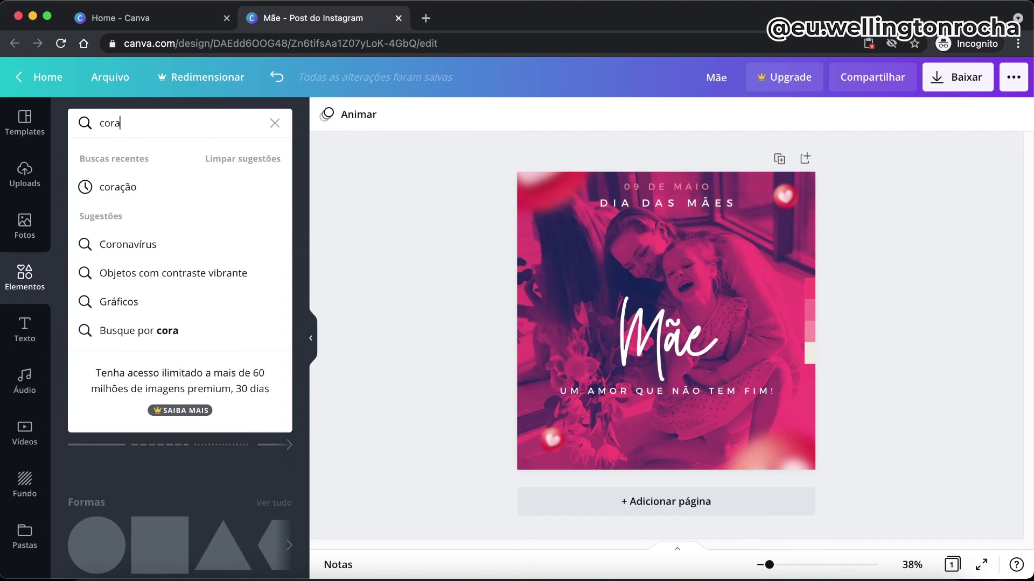
text(ção)
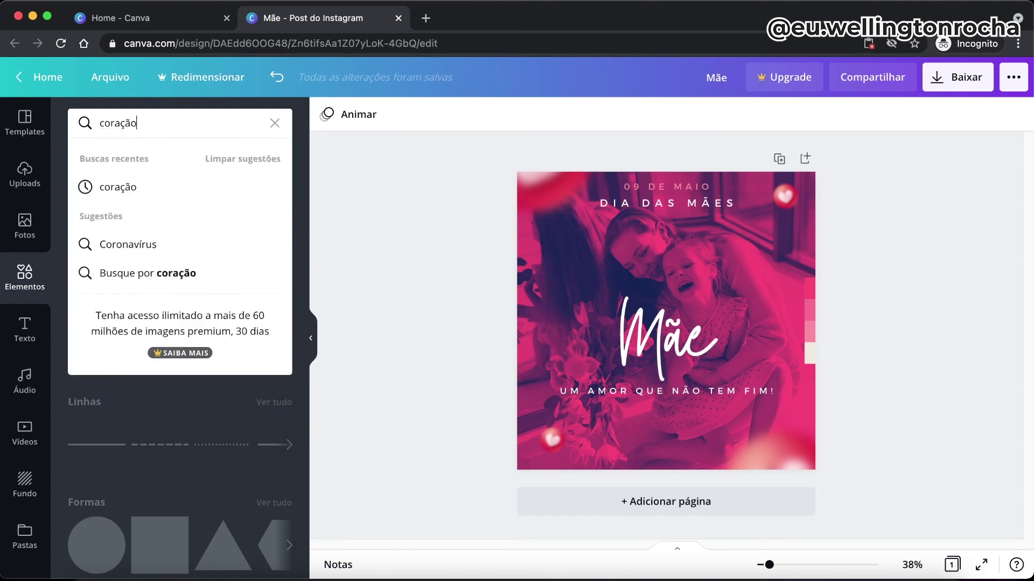
click(129, 188)
Add the white heart outline with radiating dashes, shrink it and centre it at the foot of the post below the tagline
scroll(195, 336, down, 6)
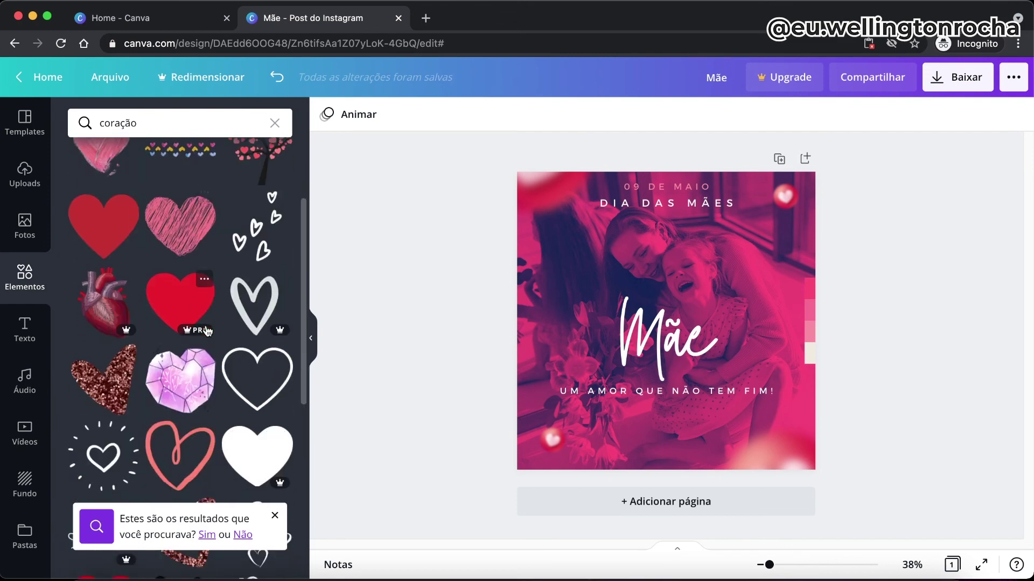
drag(106, 273, 649, 417)
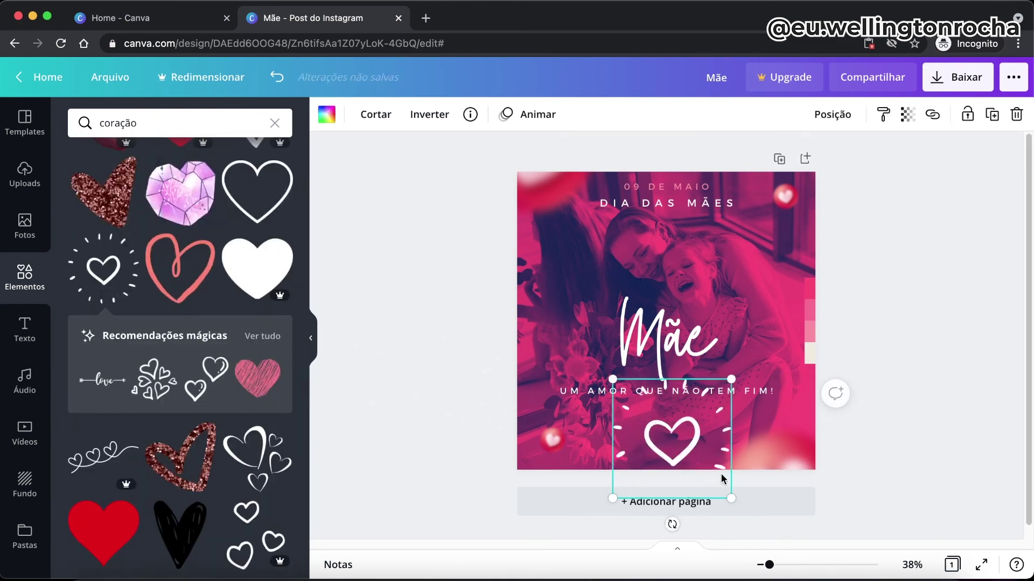
drag(731, 498, 671, 455)
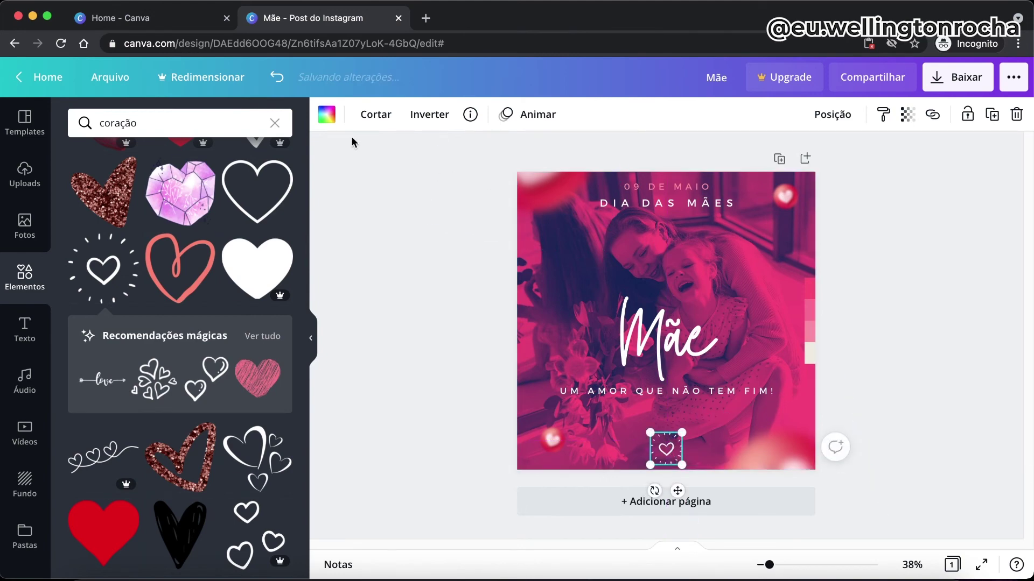
Colour the small radiating heart outline with the document's medium pink
click(324, 124)
click(239, 195)
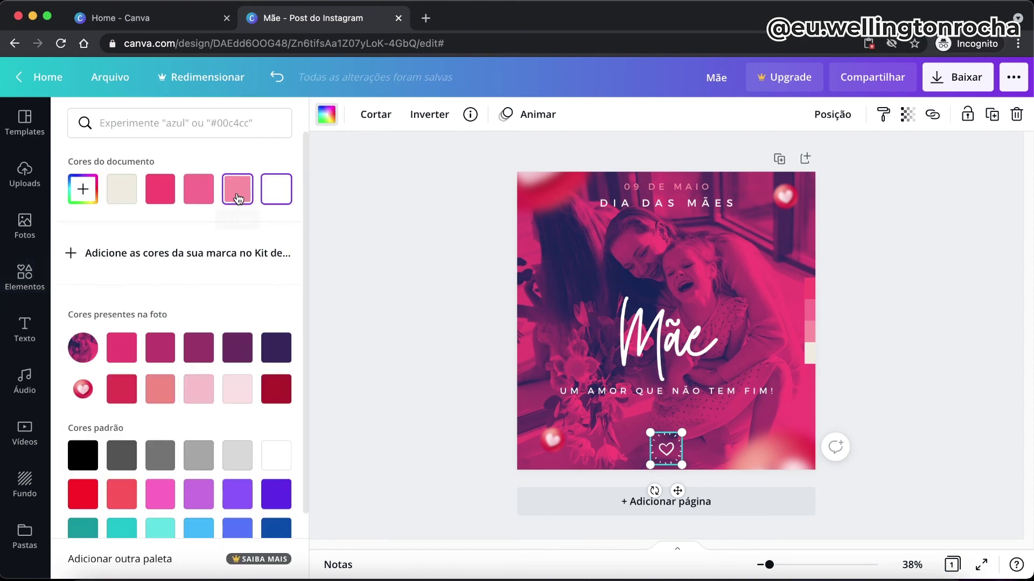
click(205, 200)
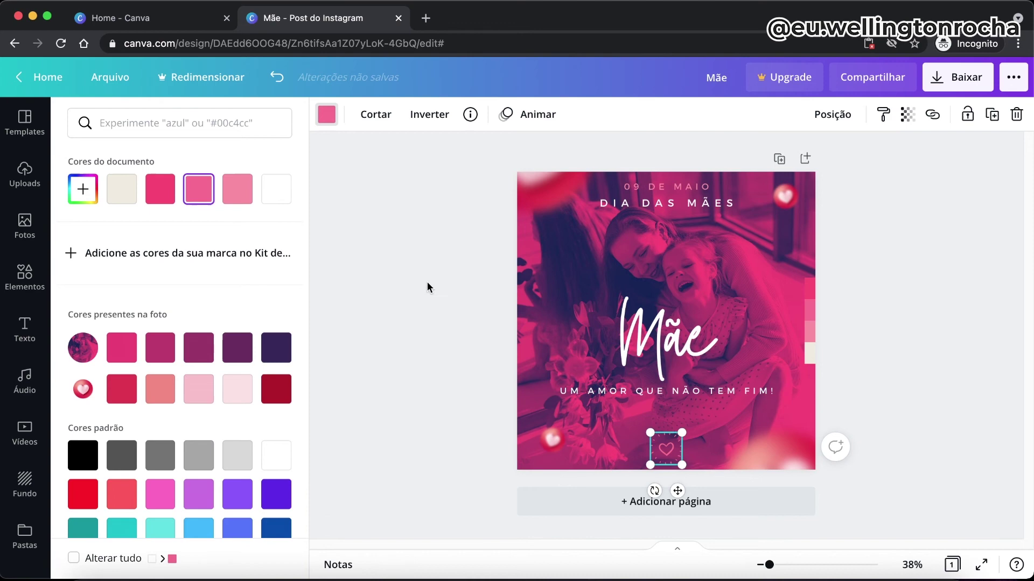
click(427, 282)
click(504, 331)
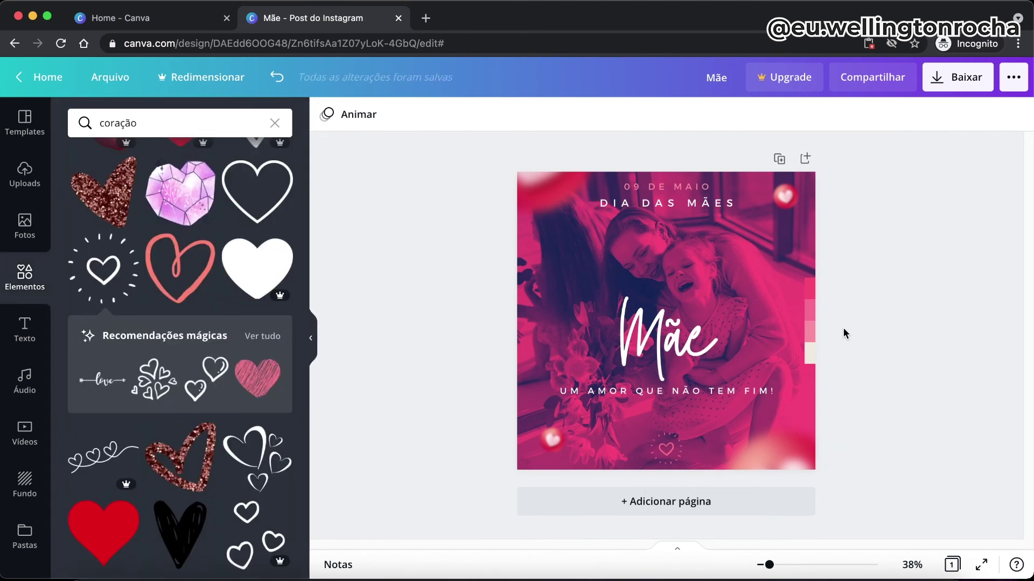
Recolour the small radiating heart outline with the document's cream colour
click(657, 457)
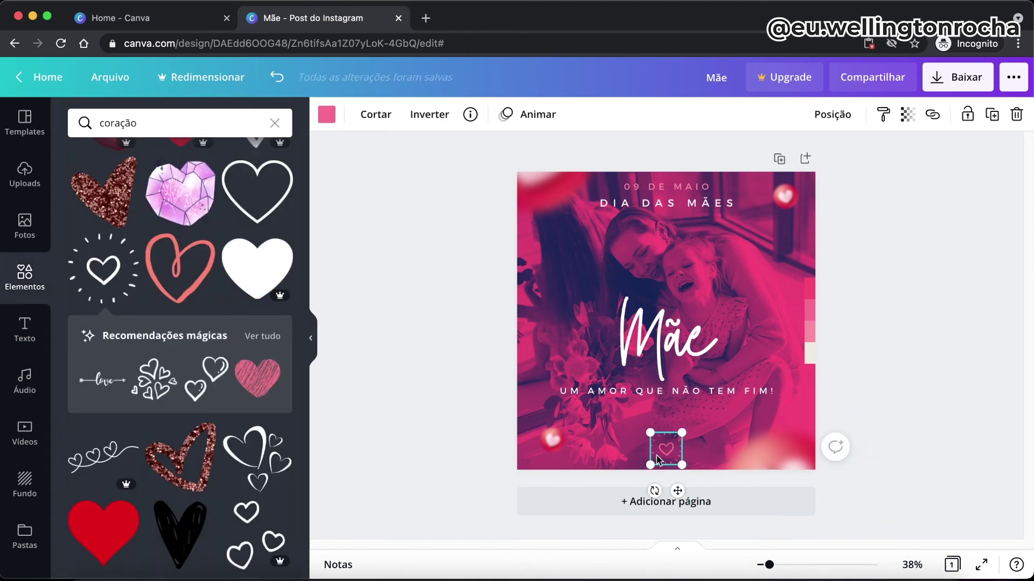
click(330, 121)
click(122, 189)
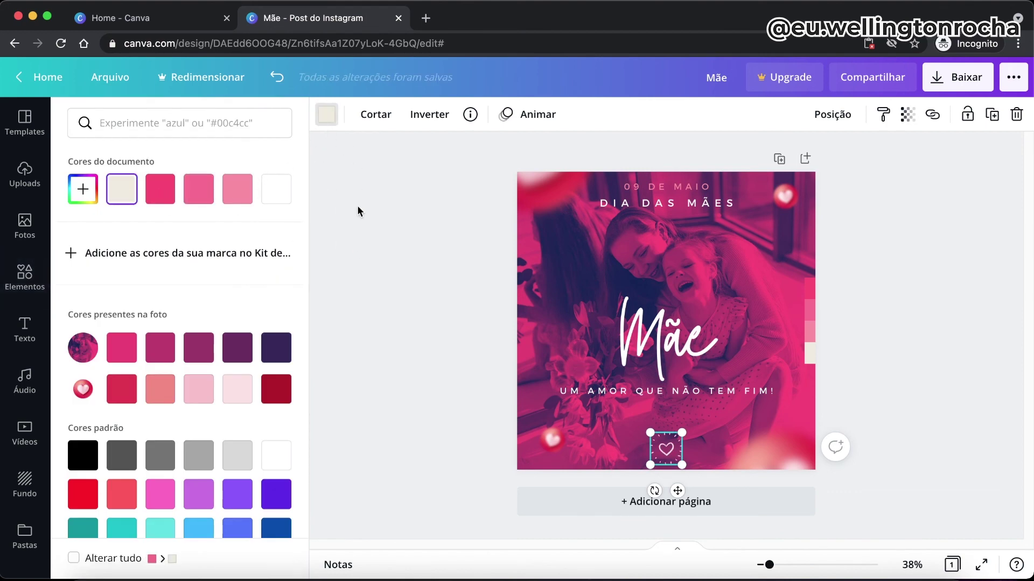
click(357, 206)
click(470, 306)
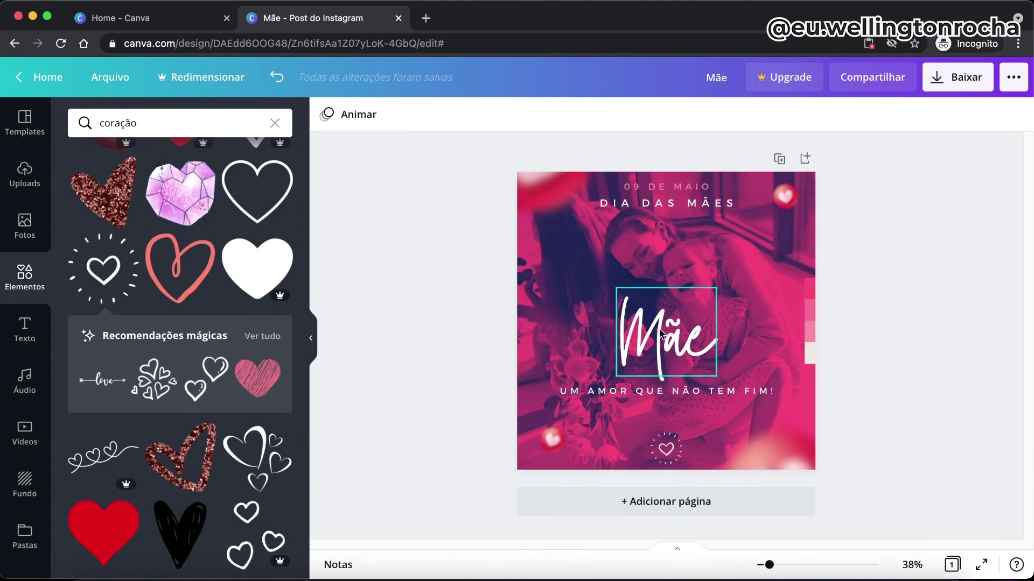
Delete the colour reference squares at the right edge of the post
drag(811, 296, 783, 295)
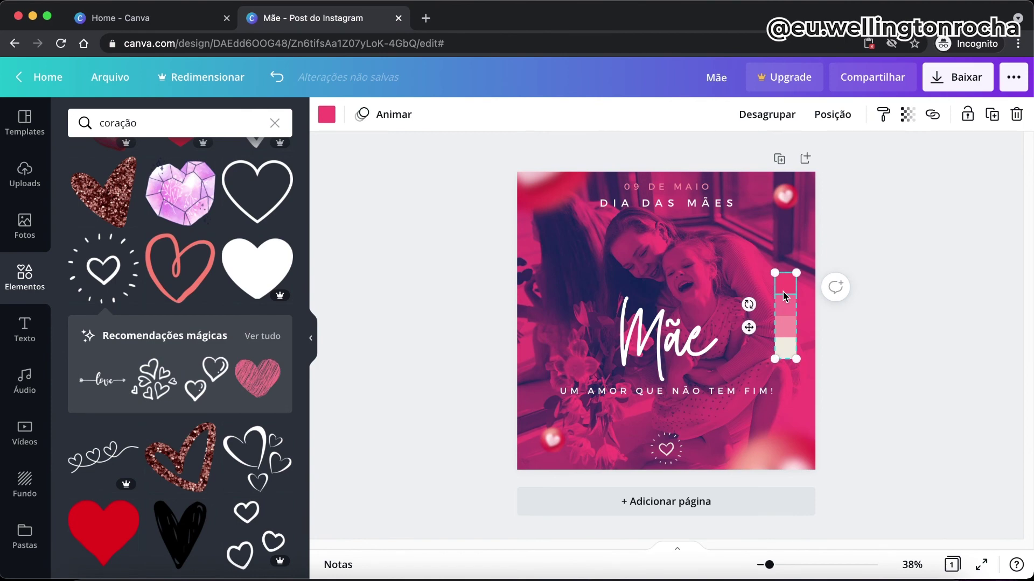
click(784, 295)
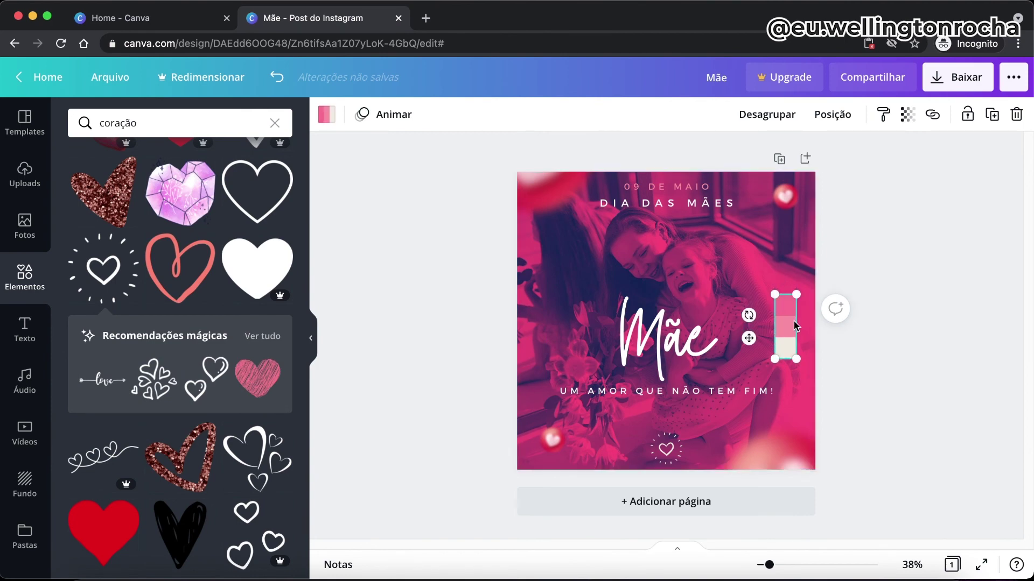
key(Delete)
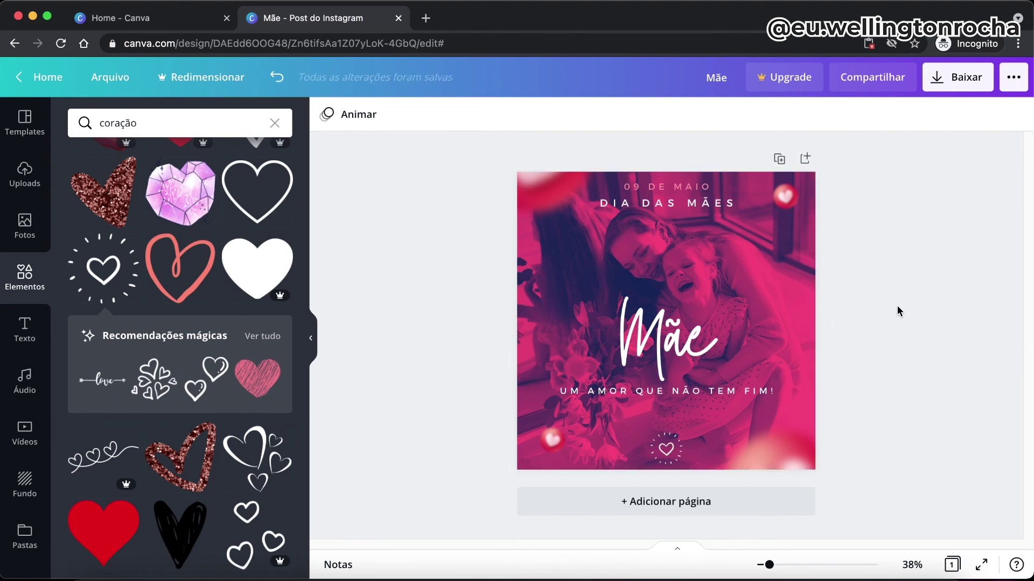
Browse the page animations and apply the Sopro animation to the page
click(349, 118)
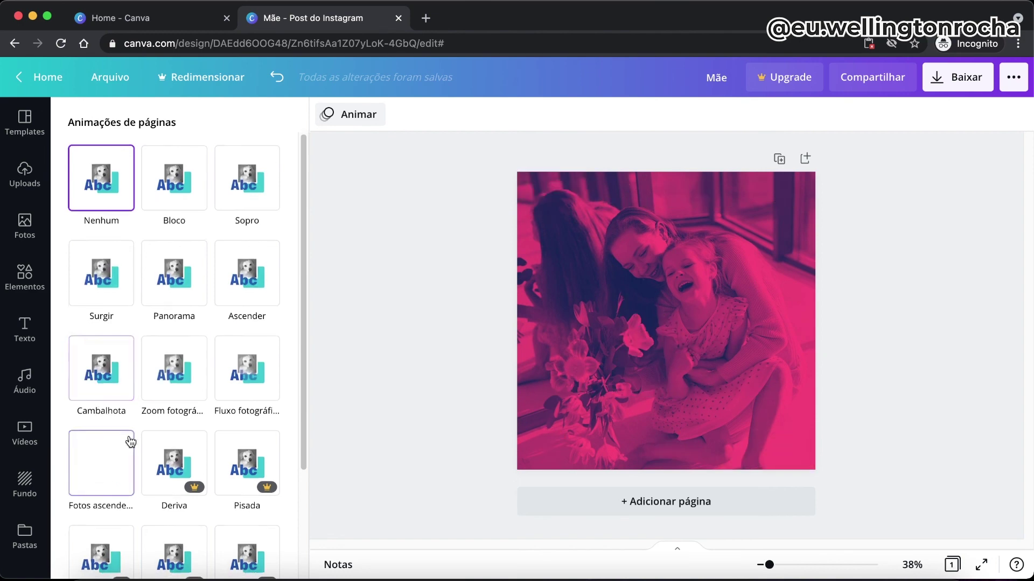
scroll(132, 438, down, 5)
scroll(154, 456, up, 5)
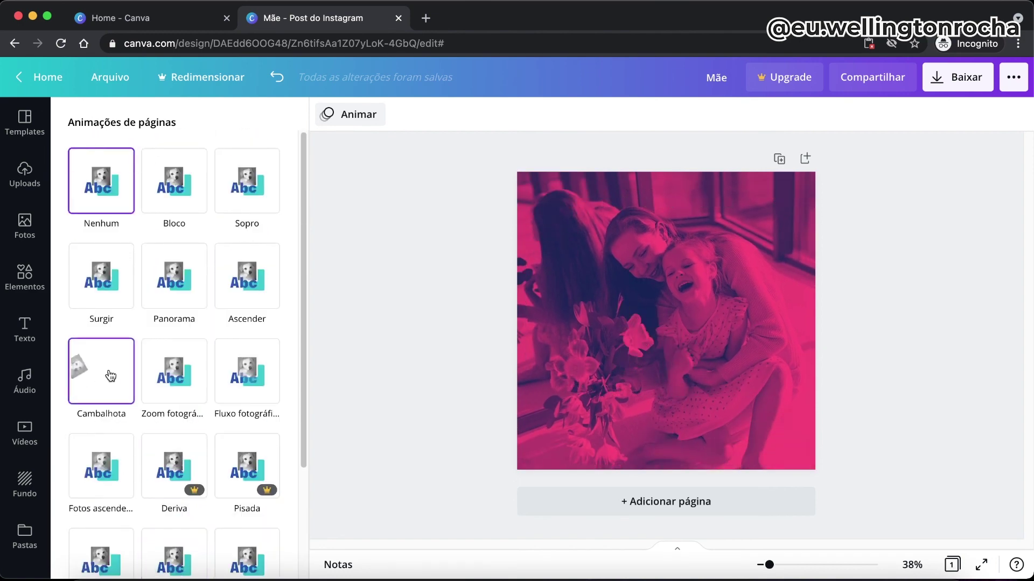
click(251, 186)
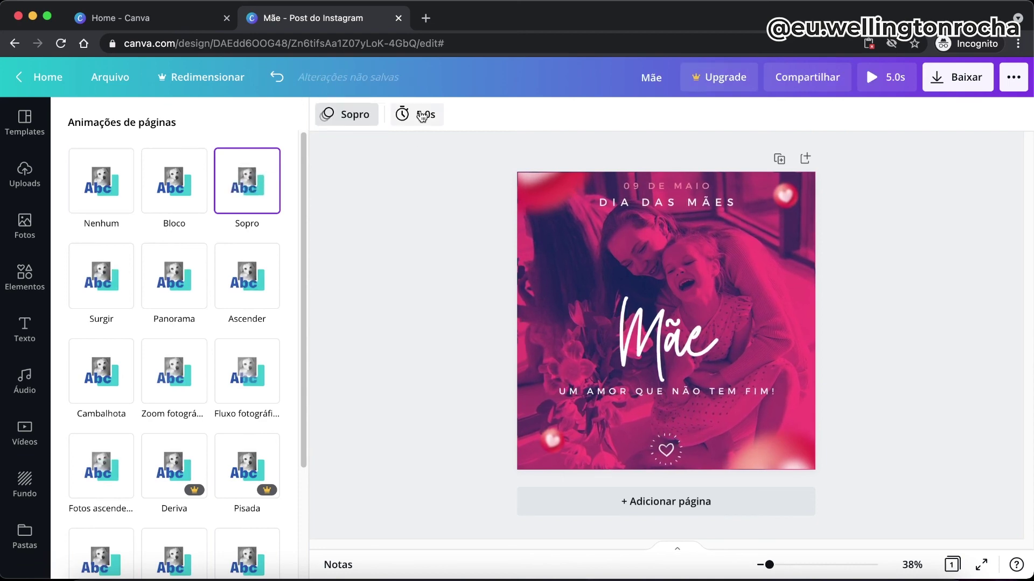
Set the page's animation duration to 10.0 seconds
click(423, 115)
drag(490, 169, 506, 169)
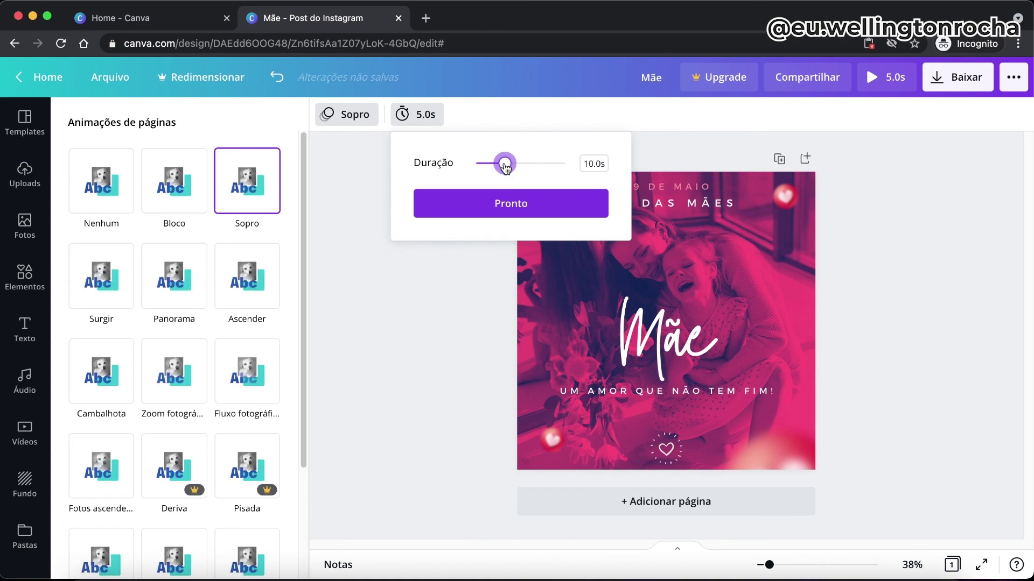
click(428, 112)
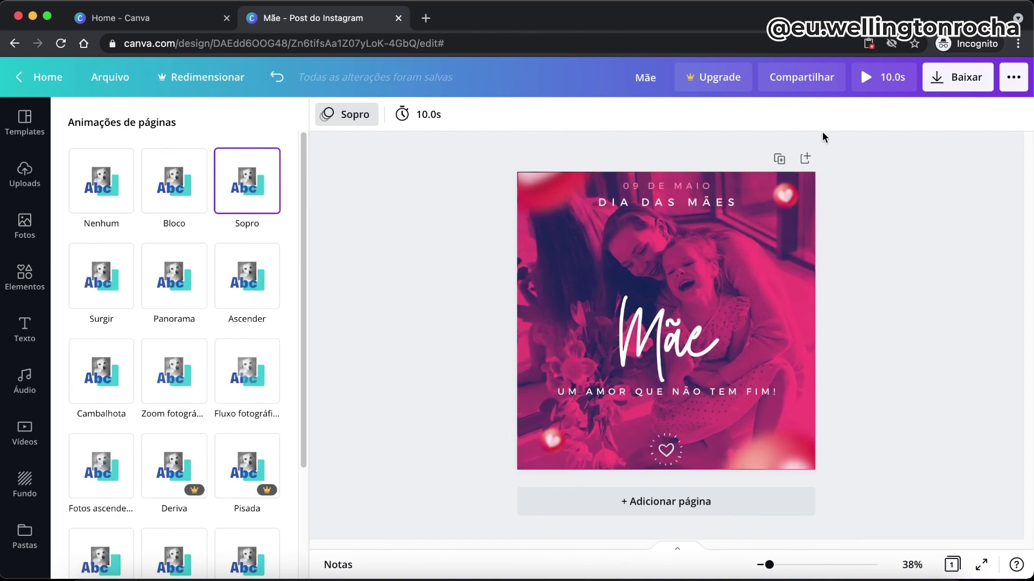
Open the design's download options and review the available file formats, from PNG to GIF
click(968, 82)
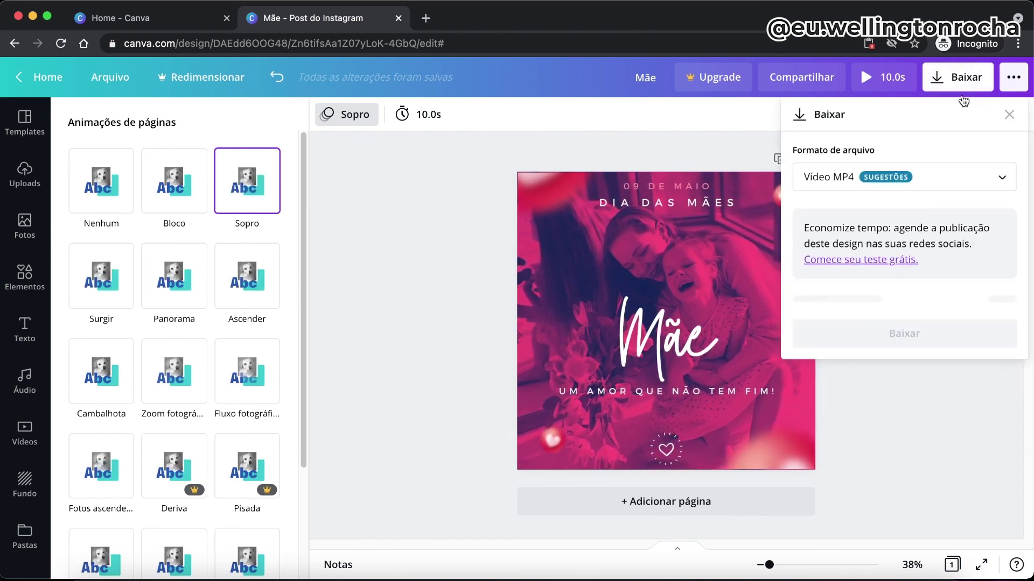
click(1001, 178)
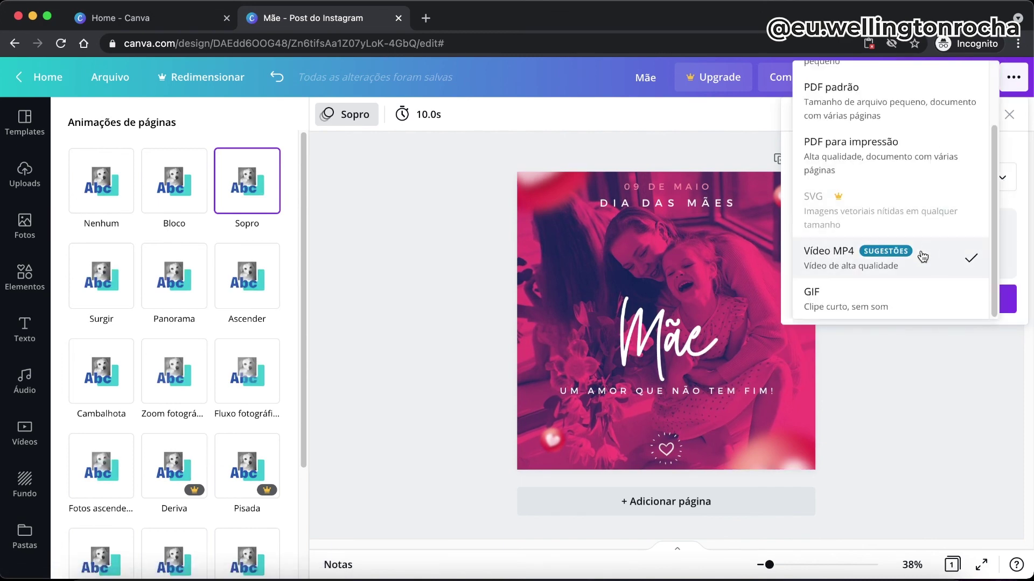
scroll(922, 256, up, 3)
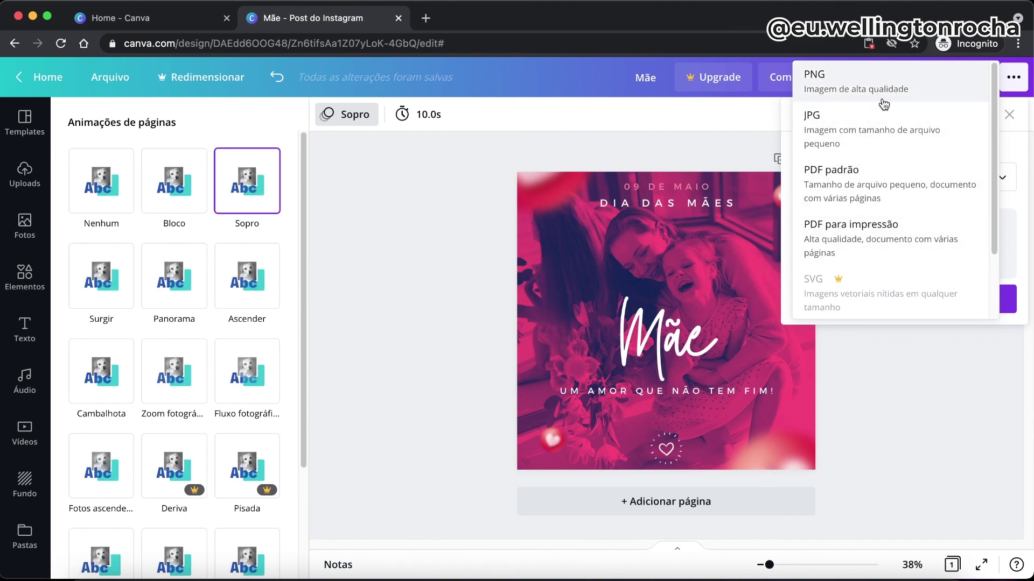
scroll(886, 264, down, 4)
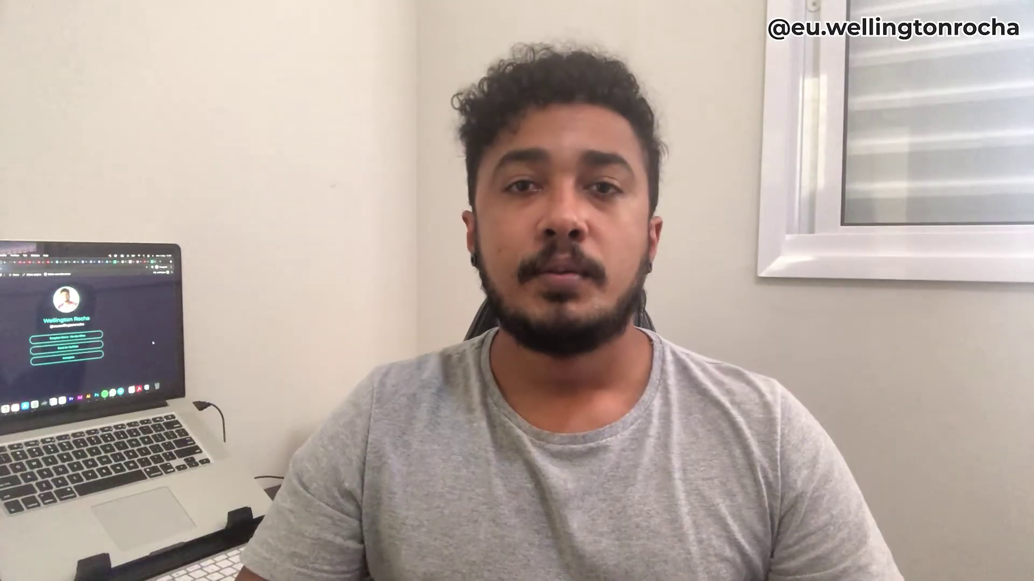